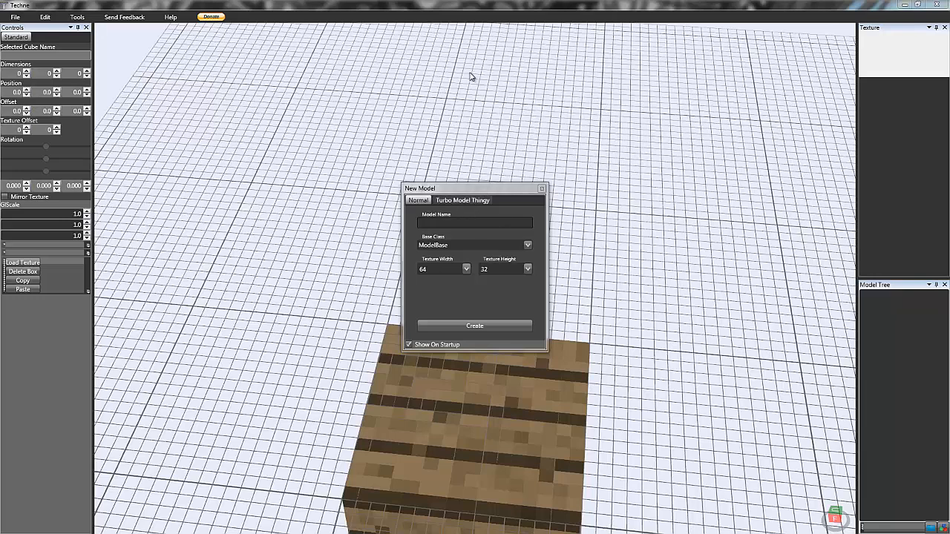
Step: Create a new model named KingdomKey with base class ModelBase and a 64 by 32 texture
mouse_move(572, 6)
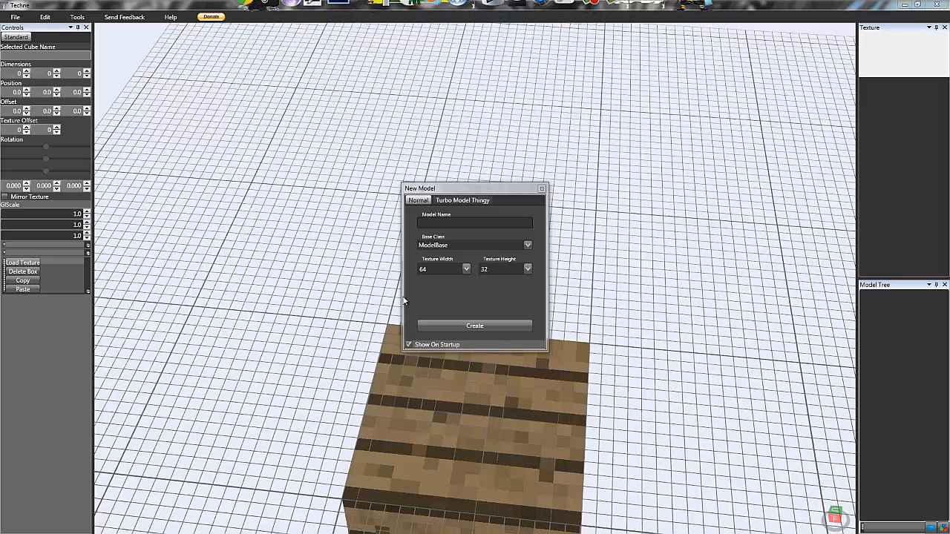
left_click(457, 222)
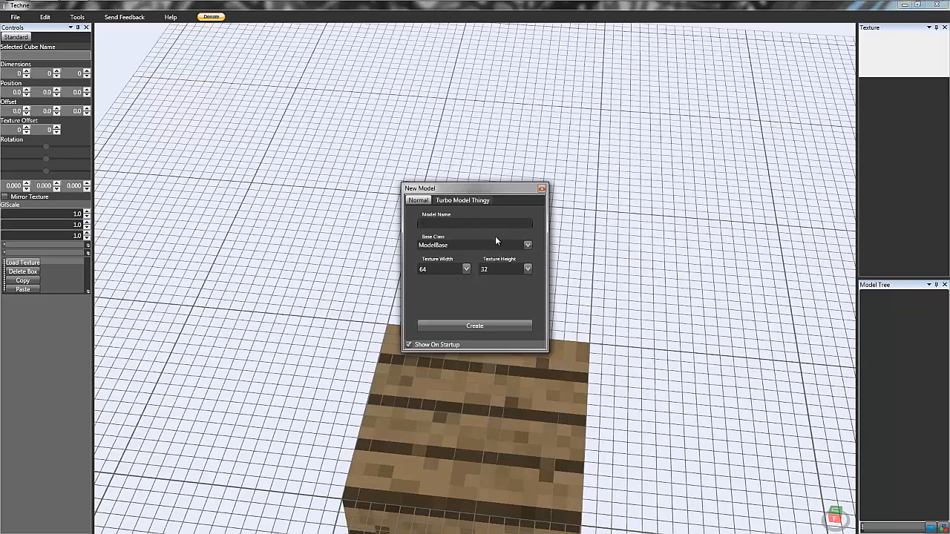
type("KingdomKey")
left_click(529, 245)
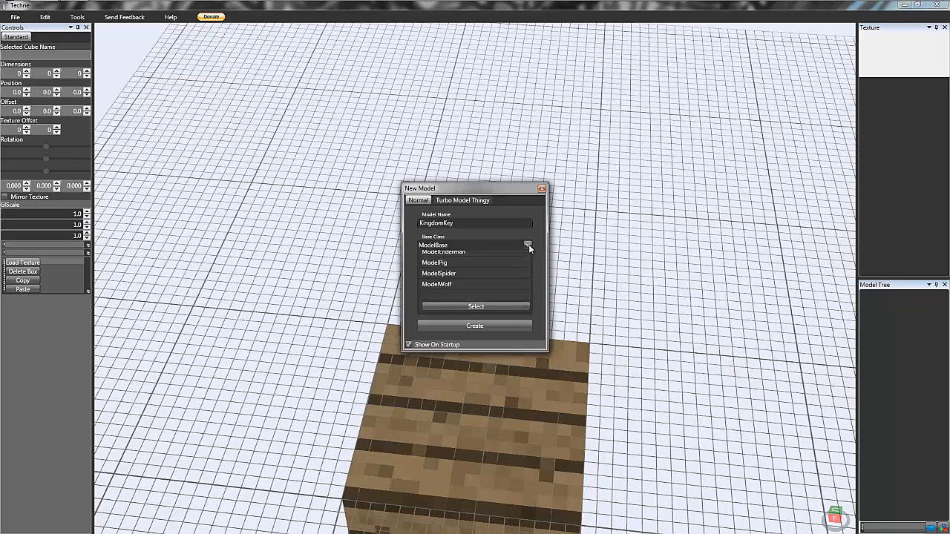
left_click(529, 245)
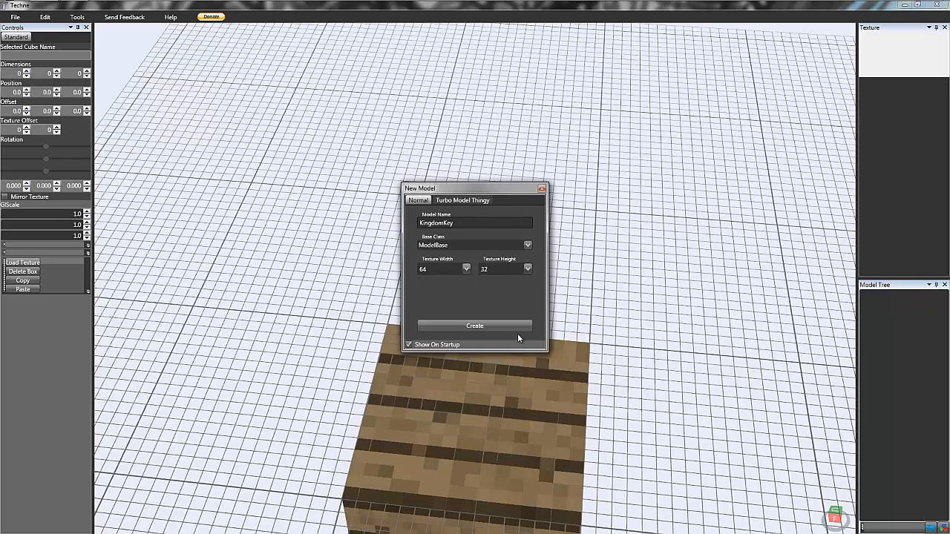
left_click(497, 325)
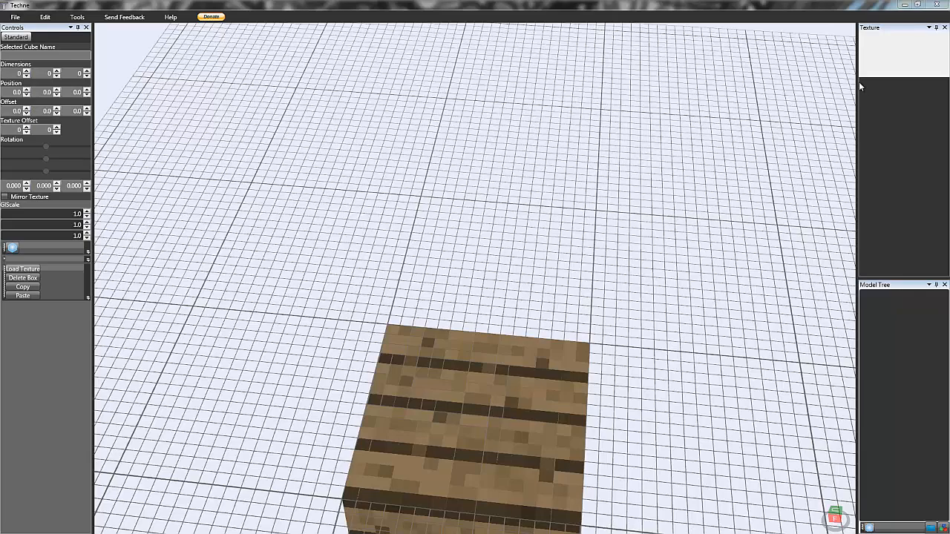
Step: Widen the texture and model tree area
left_click_drag(855, 83, 709, 93)
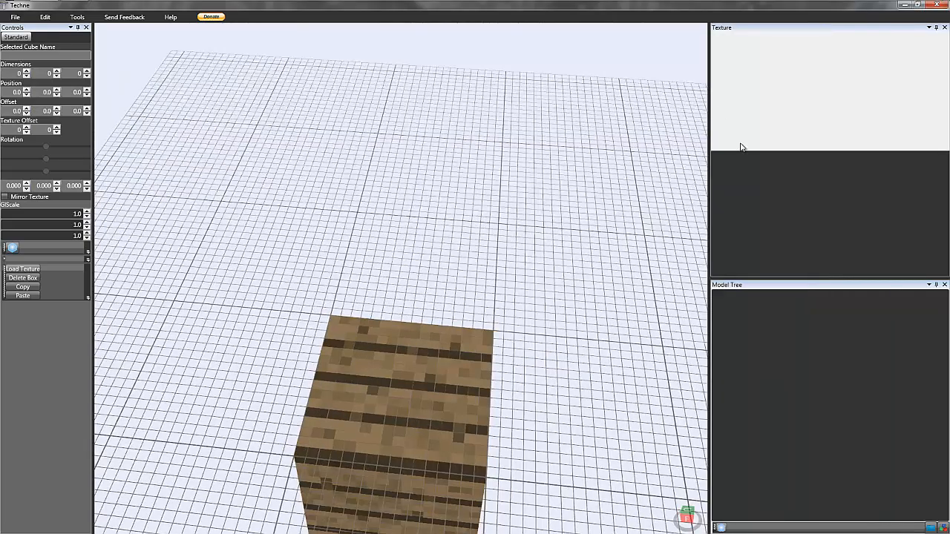
scroll(416, 216, "down", 5)
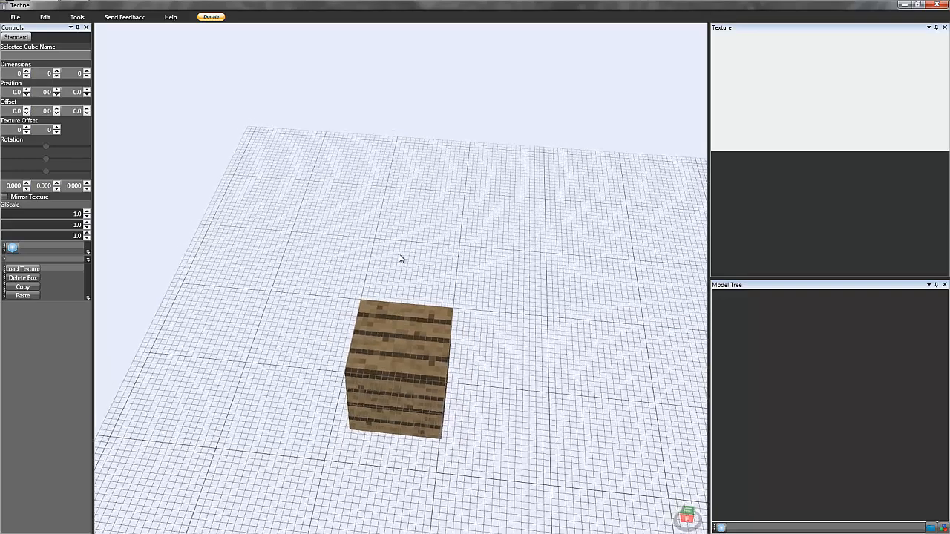
mouse_move(399, 255)
right_mouse_down()
mouse_move(421, 213)
mouse_move(409, 225)
mouse_move(339, 204)
right_mouse_up()
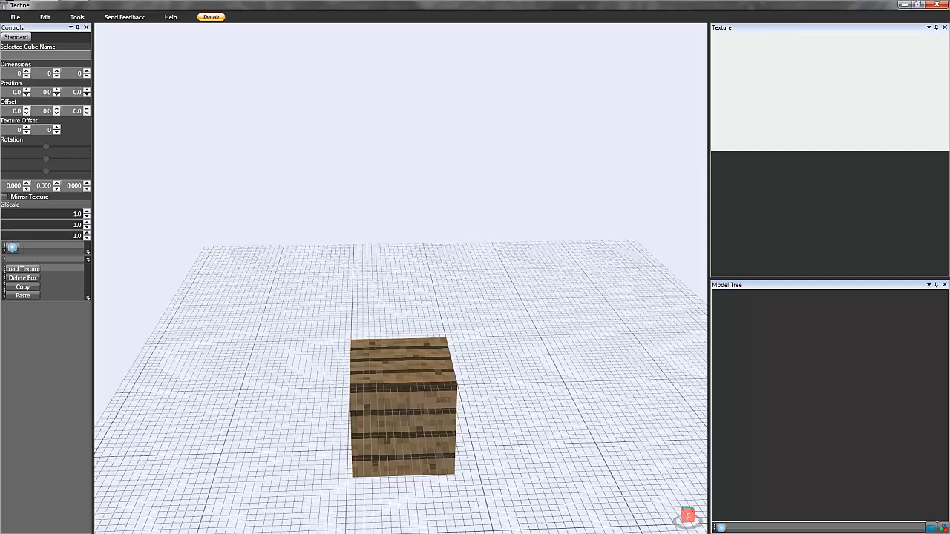
Step: Add a new cube to the model
left_click(13, 248)
left_click(342, 315)
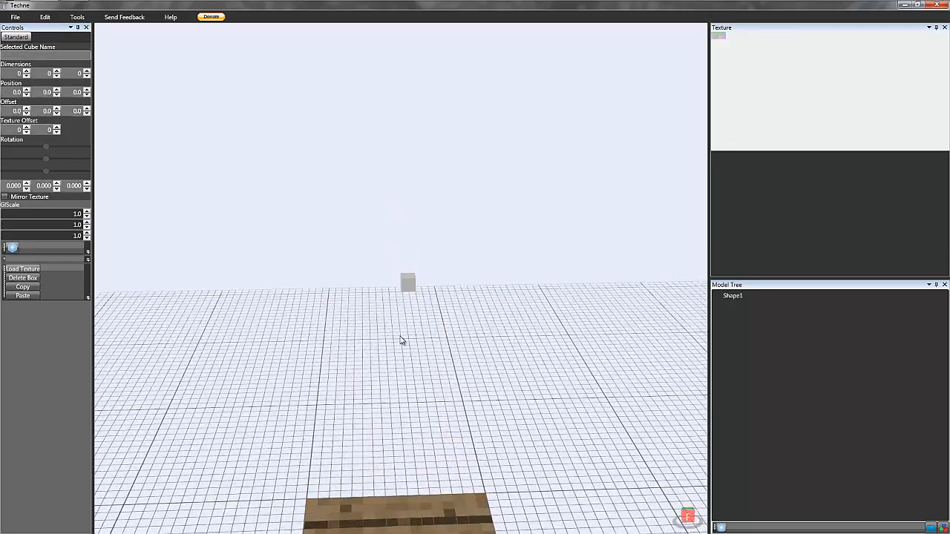
scroll(404, 346, "down", 3)
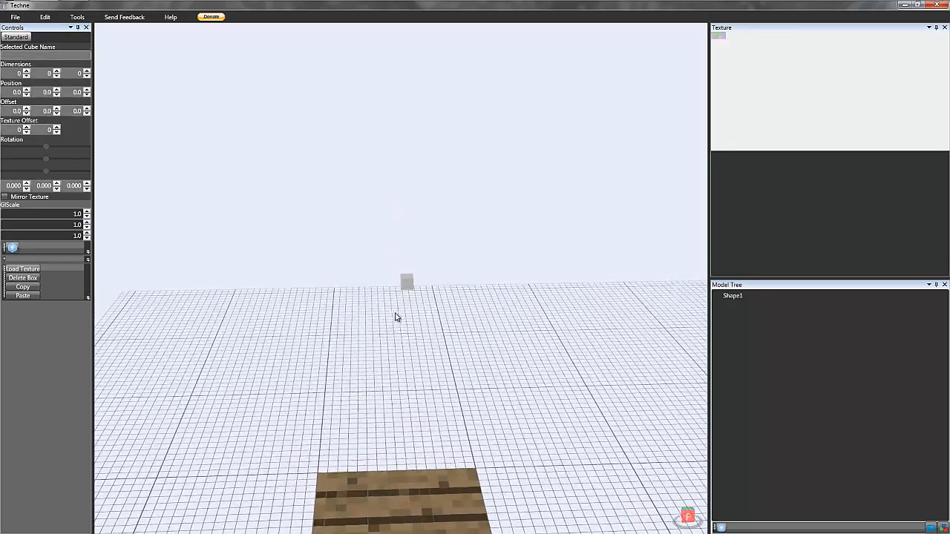
middle_click_drag(397, 317, 426, 257)
scroll(469, 287, "up", 1)
scroll(471, 287, "up", 2)
scroll(383, 263, "up", 3)
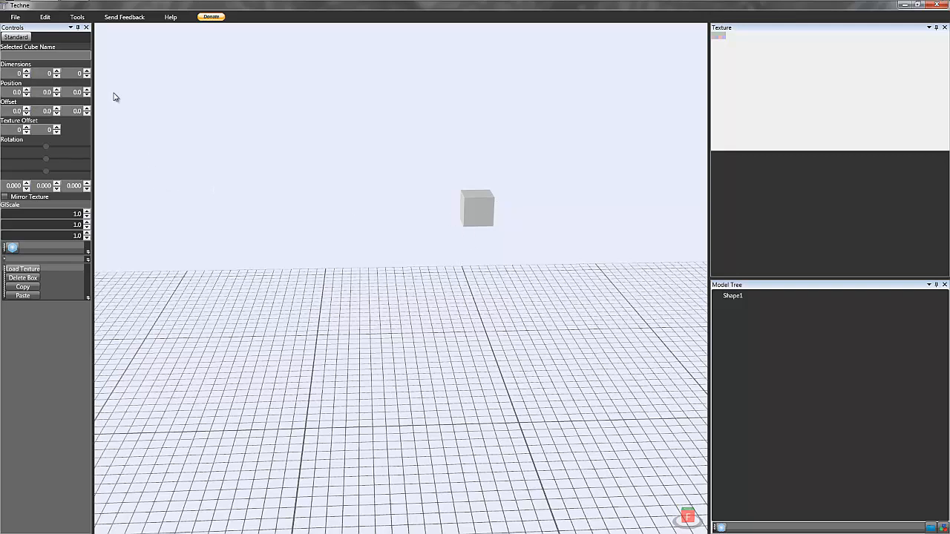
Step: Review the project's name, base class, type and texture size settings without changing them
left_click(45, 16)
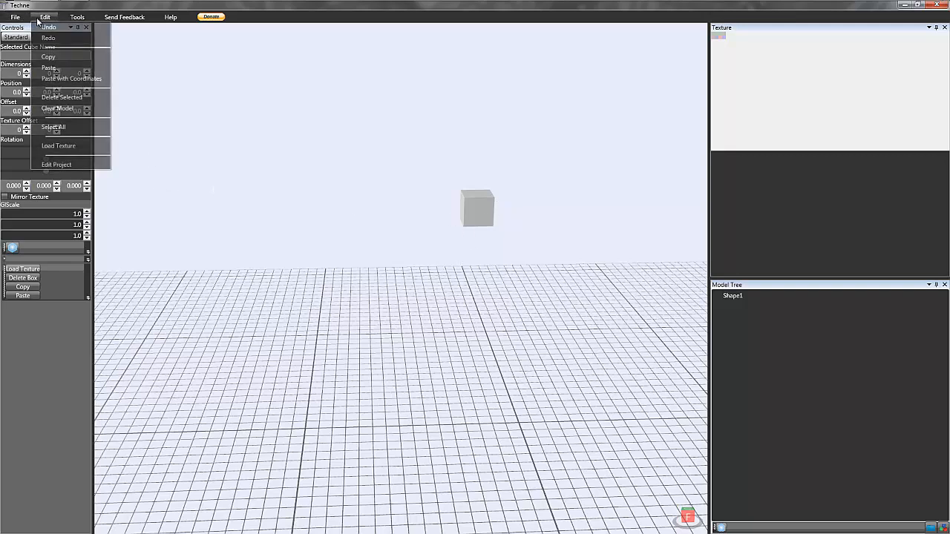
left_click(72, 163)
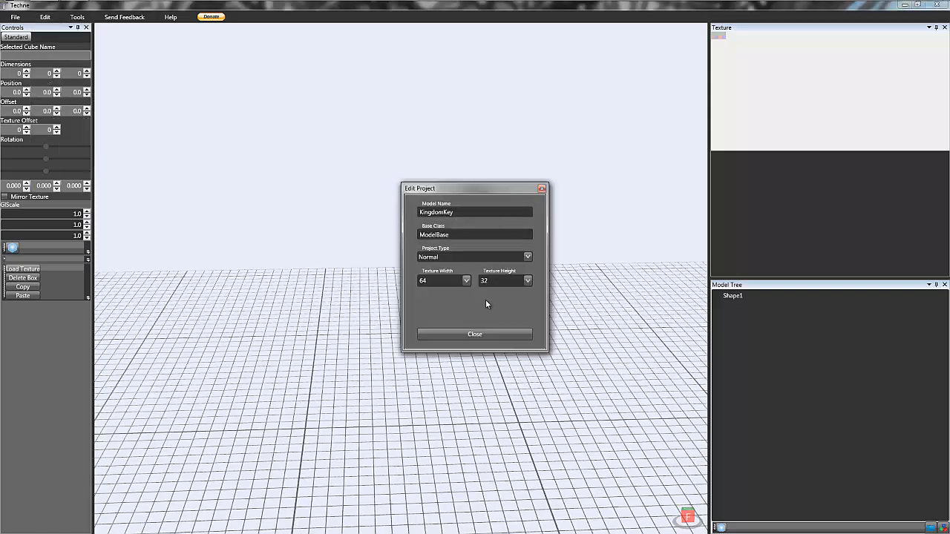
left_click(541, 188)
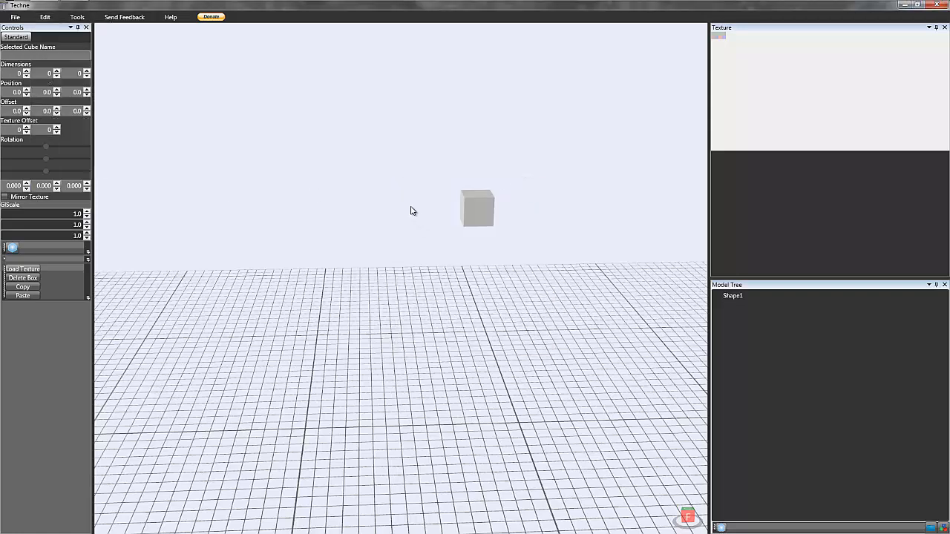
Step: Examine the new cube above the grid from different distances and camera positions
scroll(424, 208, "down", 3)
scroll(445, 208, "up", 1)
right_click_drag(478, 266, 428, 275)
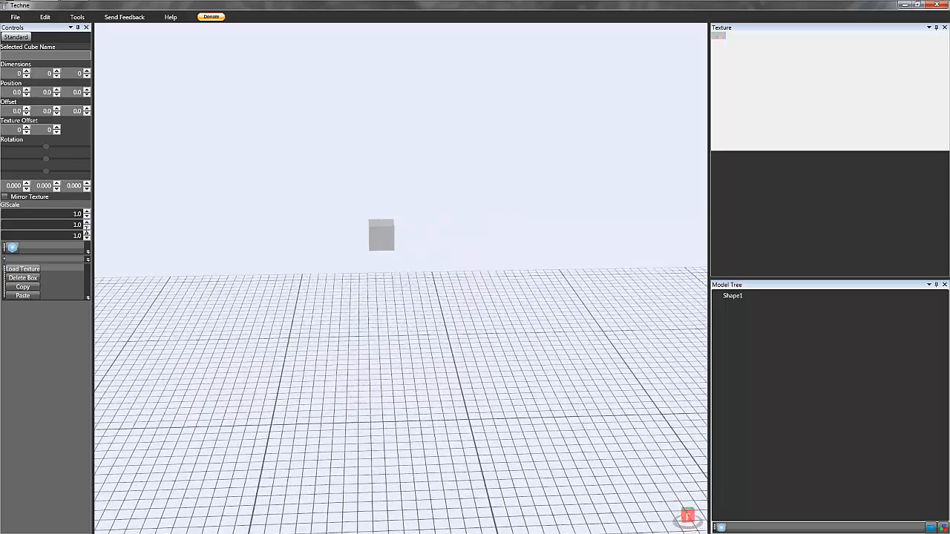
right_click_drag(367, 250, 354, 289)
middle_click_drag(354, 289, 304, 248)
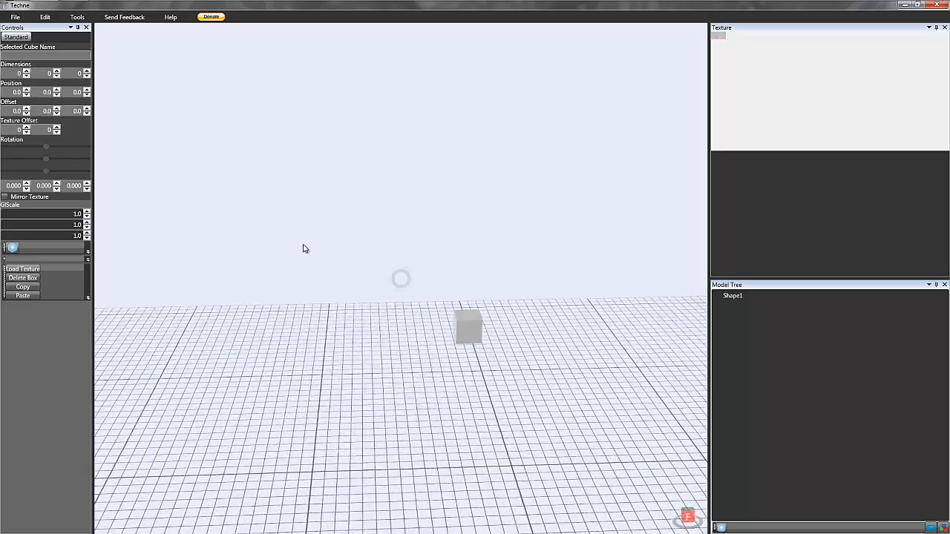
scroll(306, 251, "up", 3)
middle_click_drag(320, 292, 265, 225)
middle_click_drag(277, 266, 417, 248)
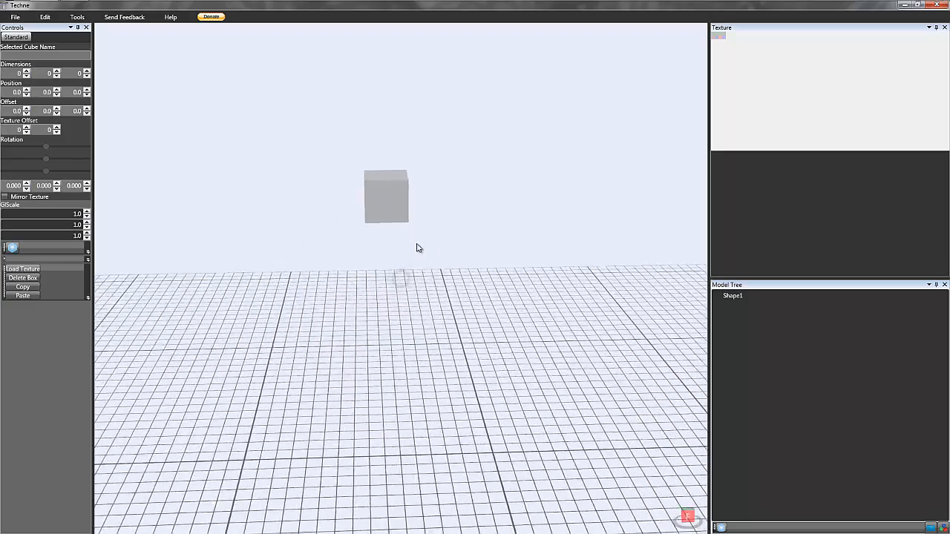
middle_click_drag(327, 273, 258, 241)
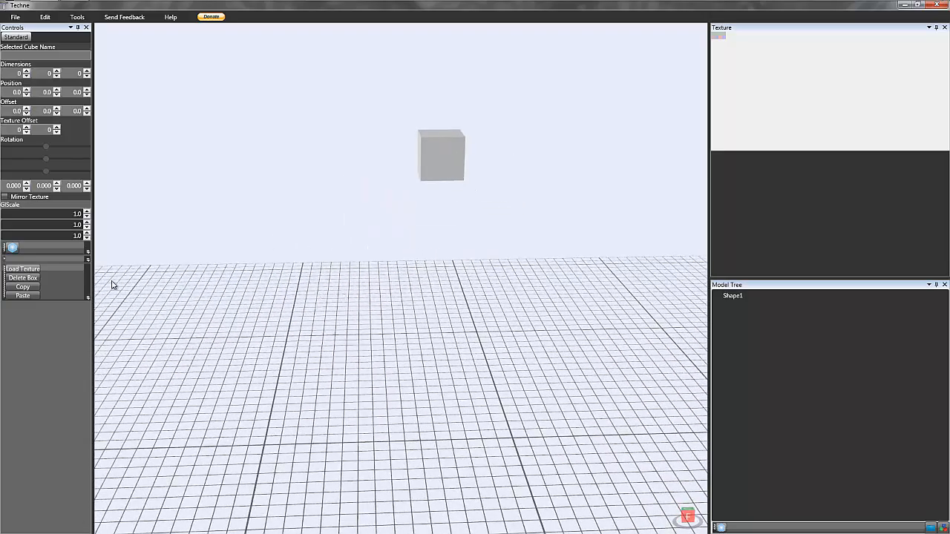
scroll(377, 251, "down", 5)
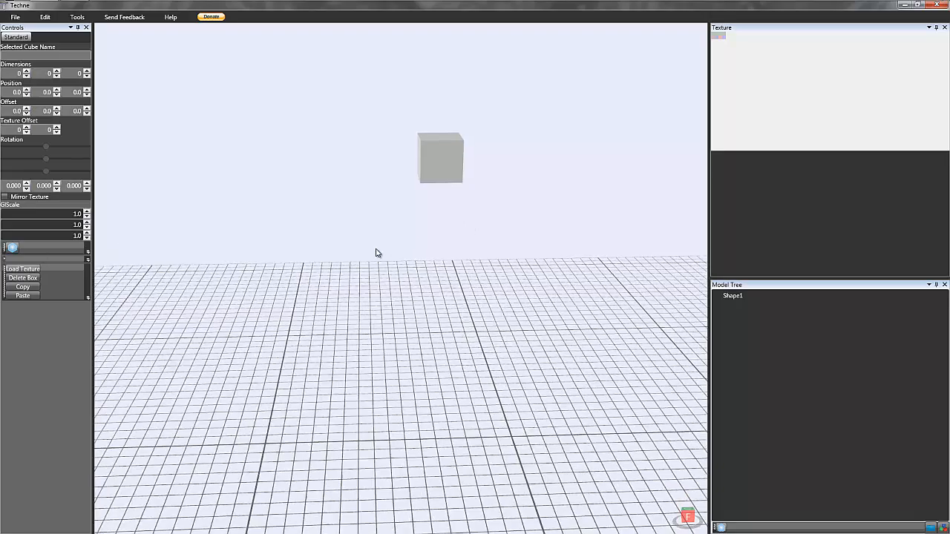
scroll(373, 208, "up", 5)
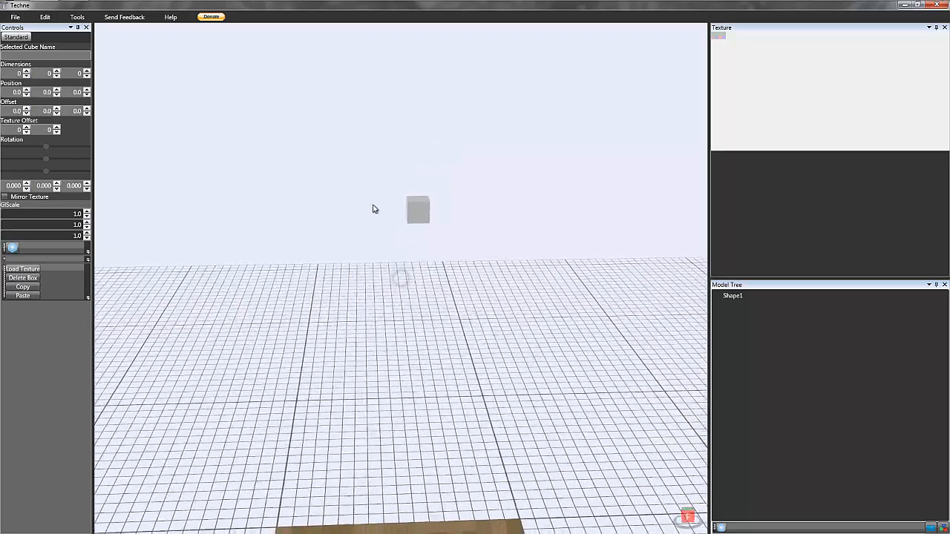
middle_click_drag(379, 207, 414, 251)
scroll(414, 251, "up", 3)
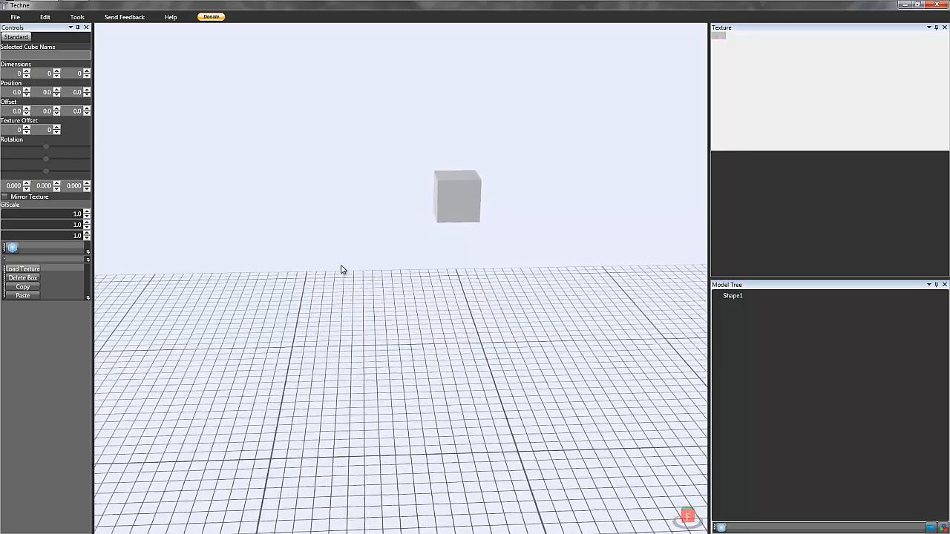
middle_click_drag(340, 266, 287, 277)
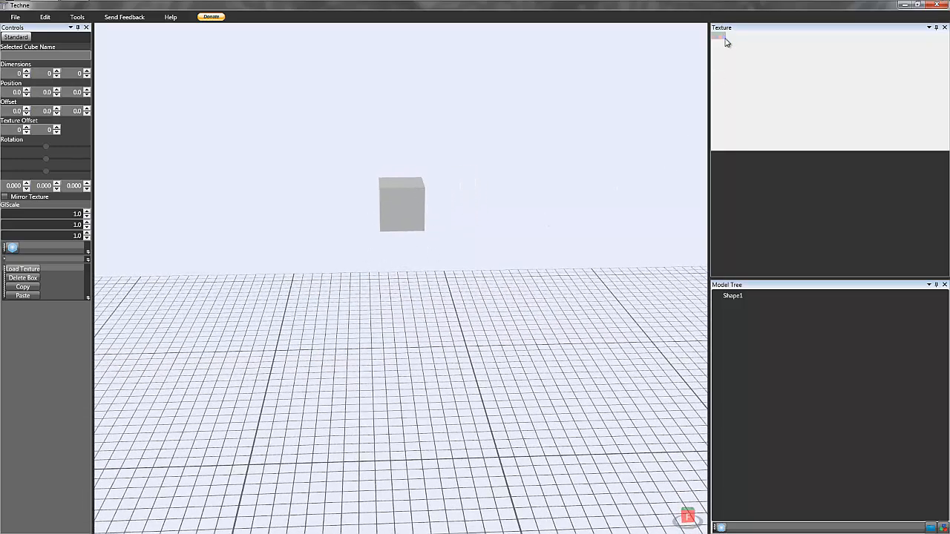
Step: Set the cube's Y position to 5
left_click(403, 206)
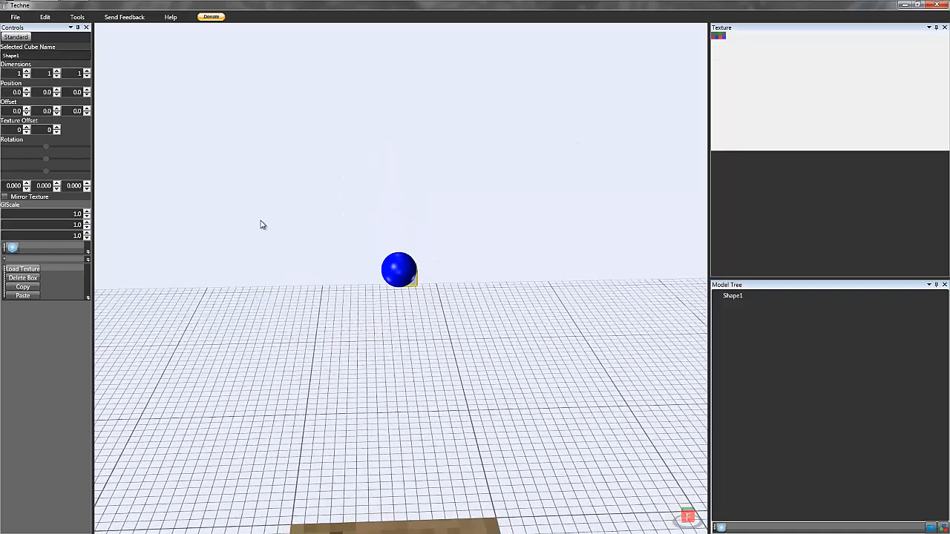
left_click(56, 90)
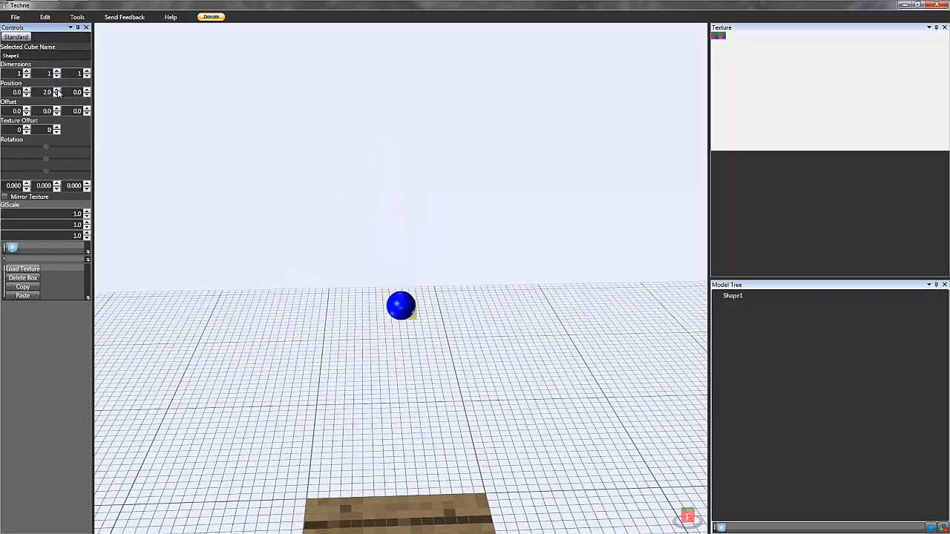
middle_click_drag(241, 283, 318, 231)
left_click(257, 276)
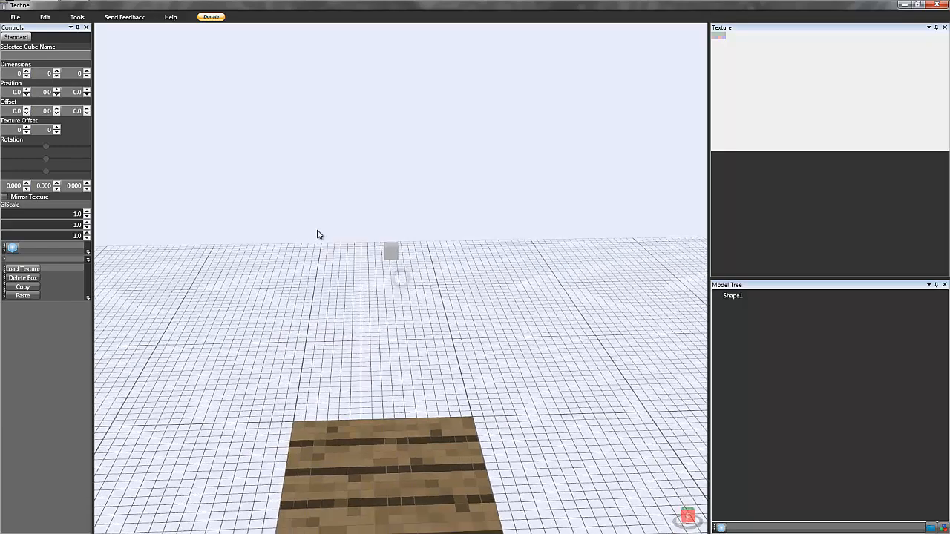
Step: Rotate the cube to 12 degrees about the third rotation axis
left_click(407, 241)
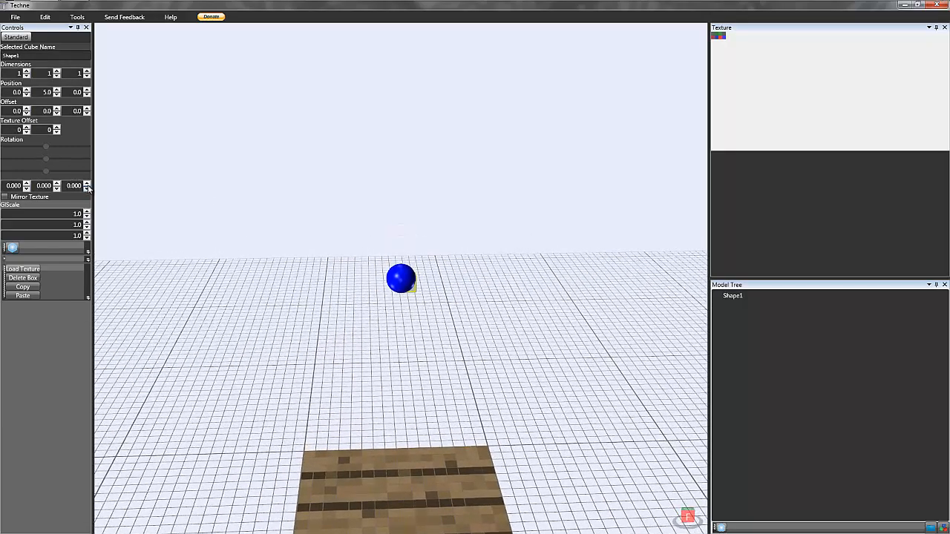
left_click(88, 183)
left_click(88, 183)
left_click(88, 184)
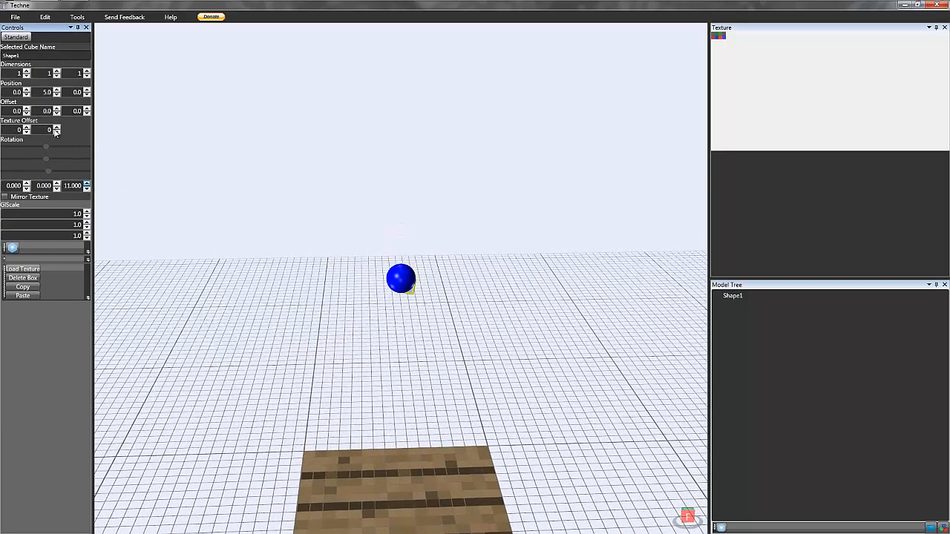
Step: Resize the cube to 6 in the first dimension and 4 in the second, and deselect it
left_click(26, 71)
left_click(27, 71)
left_click(26, 72)
left_click(26, 72)
left_click(27, 72)
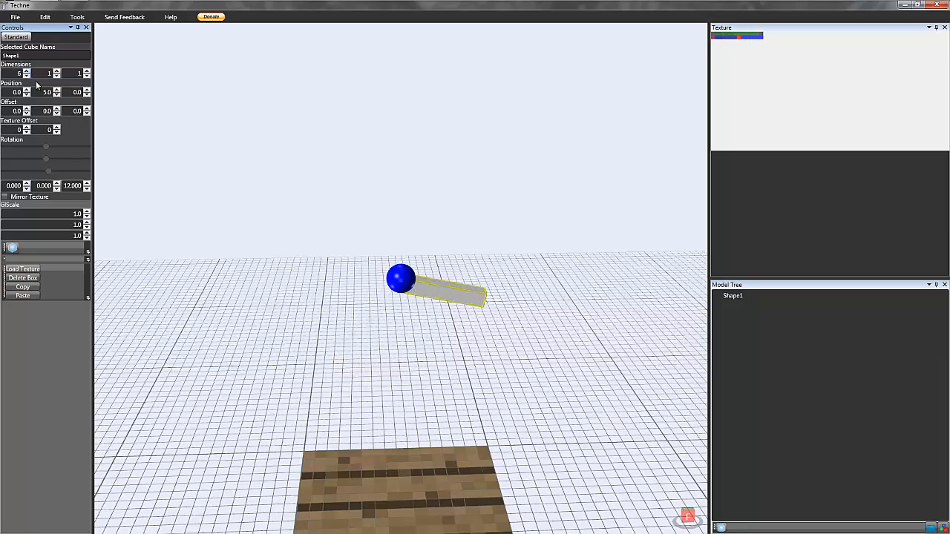
left_click(57, 72)
left_click(56, 72)
left_click(56, 72)
left_click(287, 262)
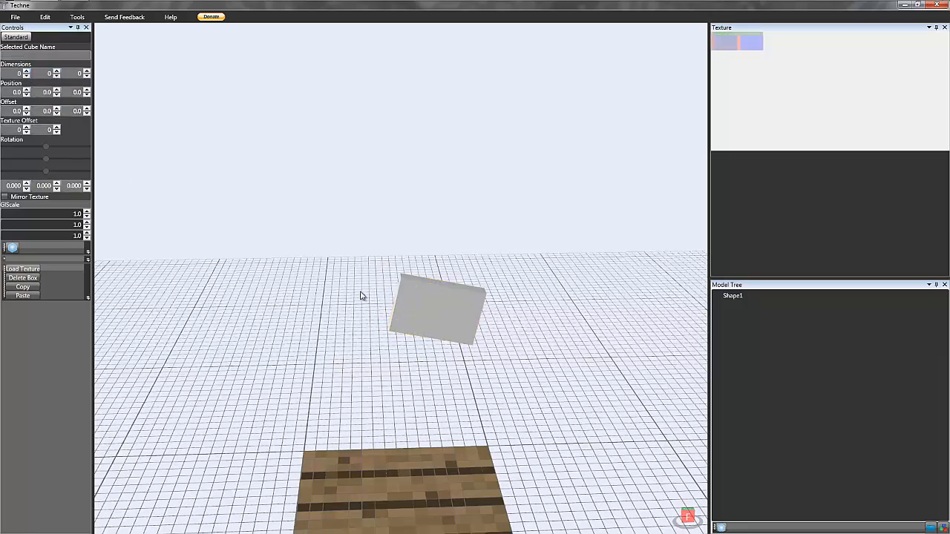
Step: Try an X offset of 1 on the block and restore the offset to 0
right_click_drag(360, 293, 303, 311)
left_click(409, 316)
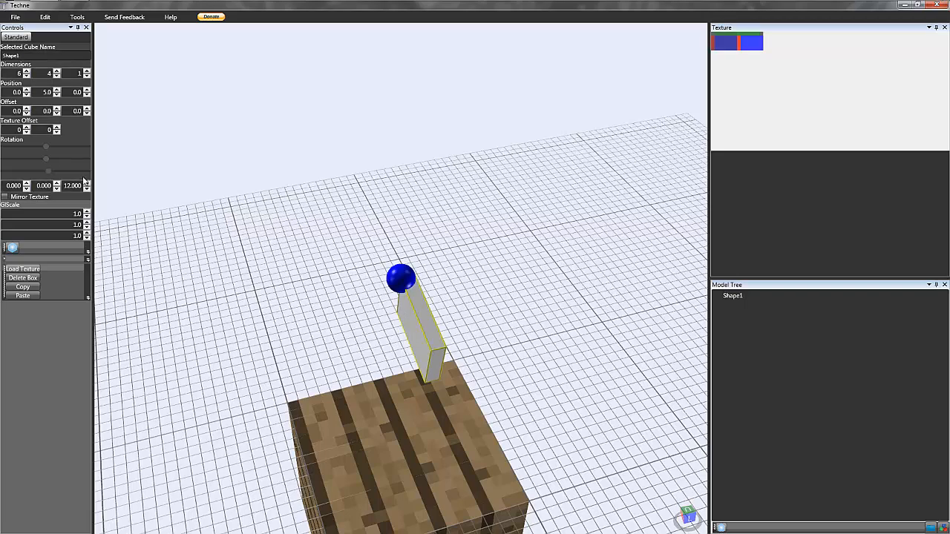
left_click(27, 108)
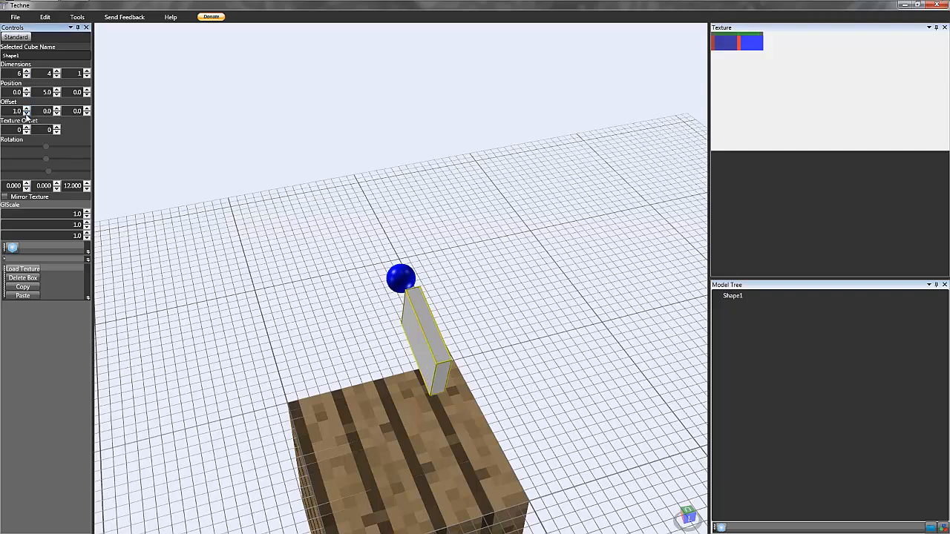
left_click(28, 115)
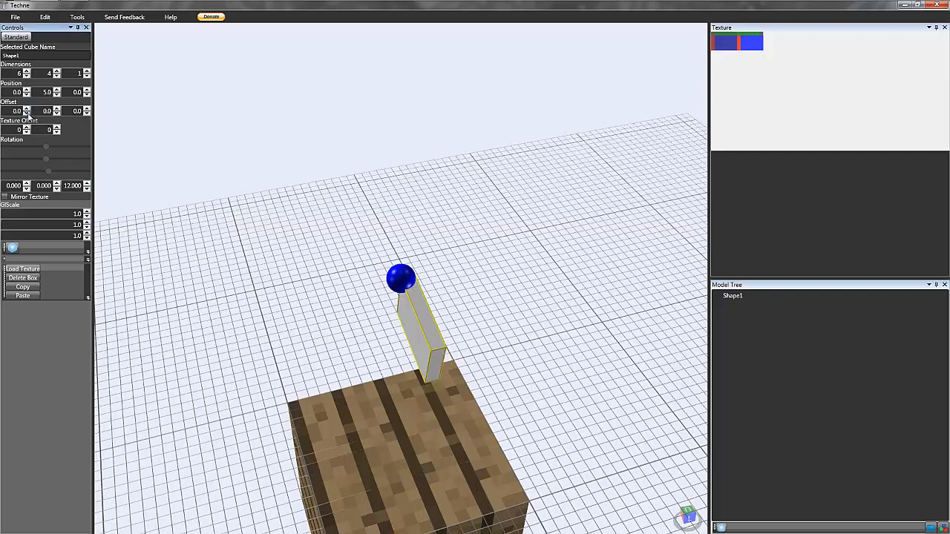
Step: Try moving the block to X position -3 and return it to 0
right_click_drag(257, 262, 381, 174)
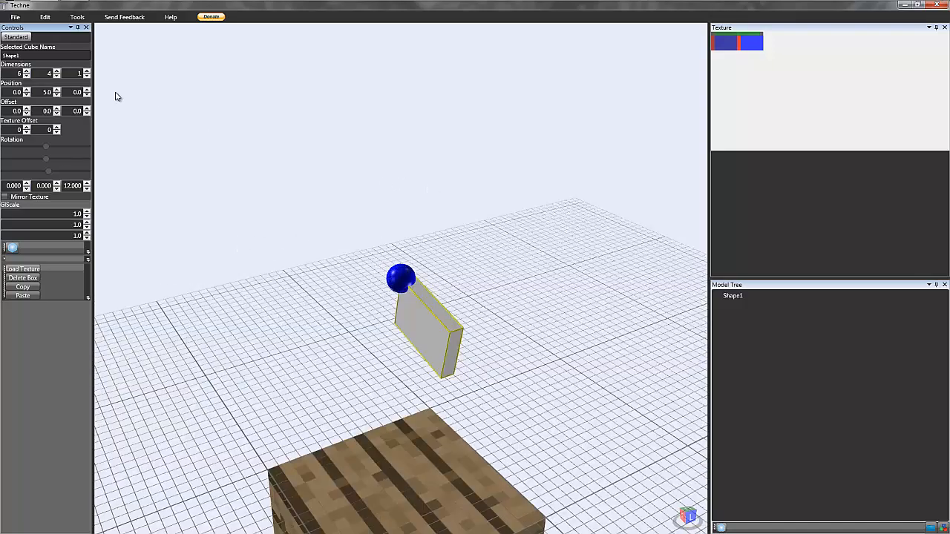
left_click(26, 96)
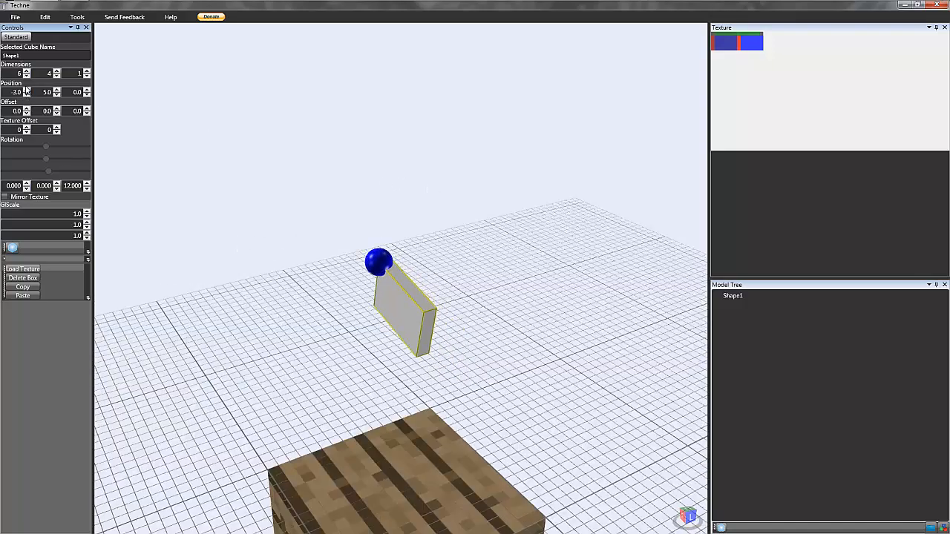
left_click(27, 92)
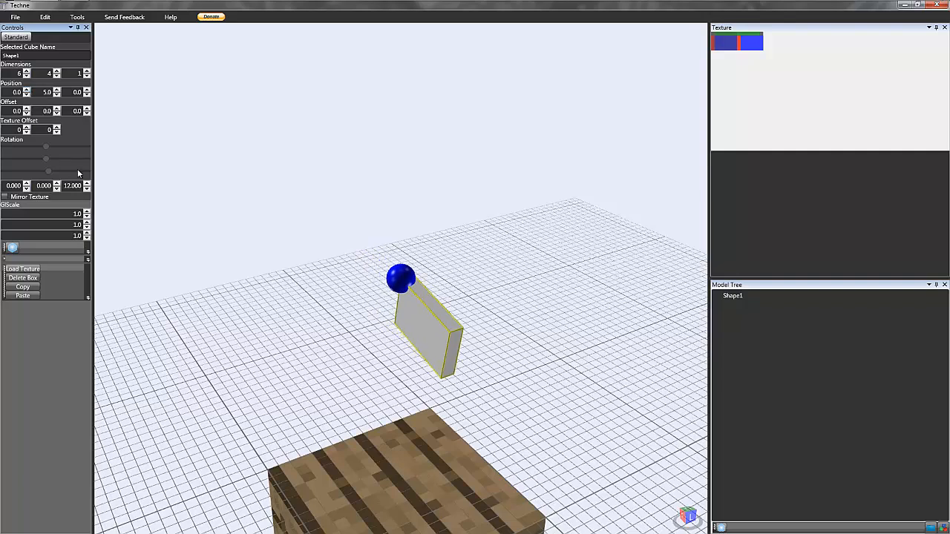
Step: Rotate the cube to about -14.9 degrees about the first rotation axis
mouse_move(54, 157)
left_mouse_down()
mouse_move(44, 149)
mouse_move(70, 148)
mouse_move(42, 148)
left_mouse_up()
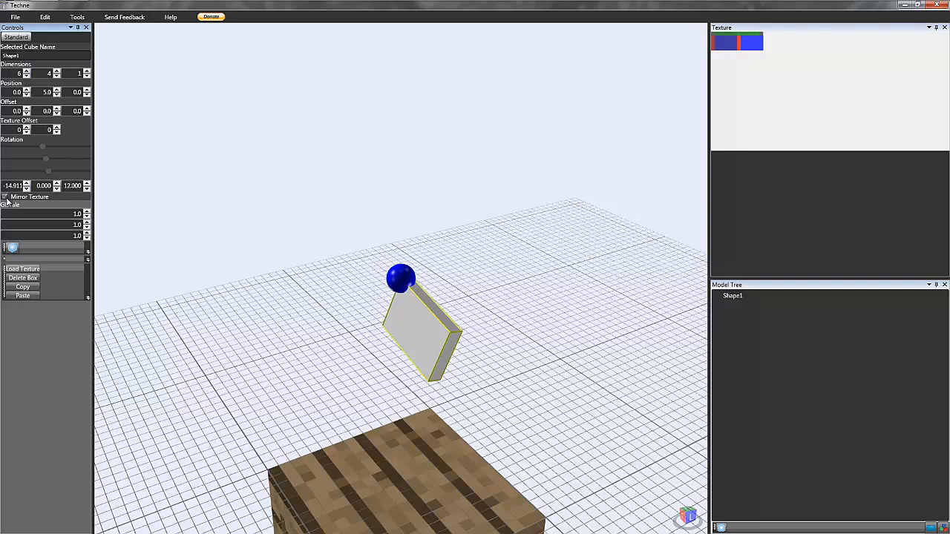
Step: Try a GlScale of 1.1 on the first axis and 0.9 on the second, restoring each to 1.0
left_click(86, 212)
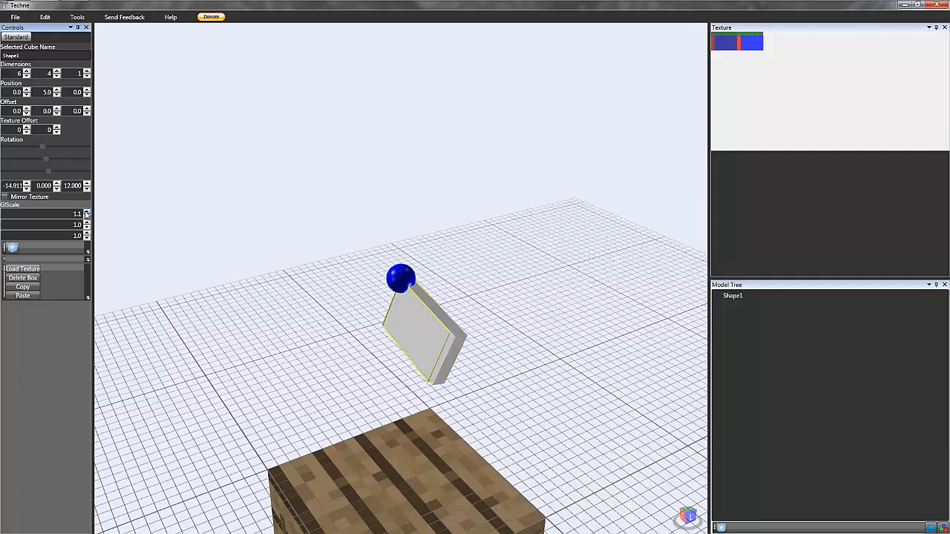
left_click(86, 217)
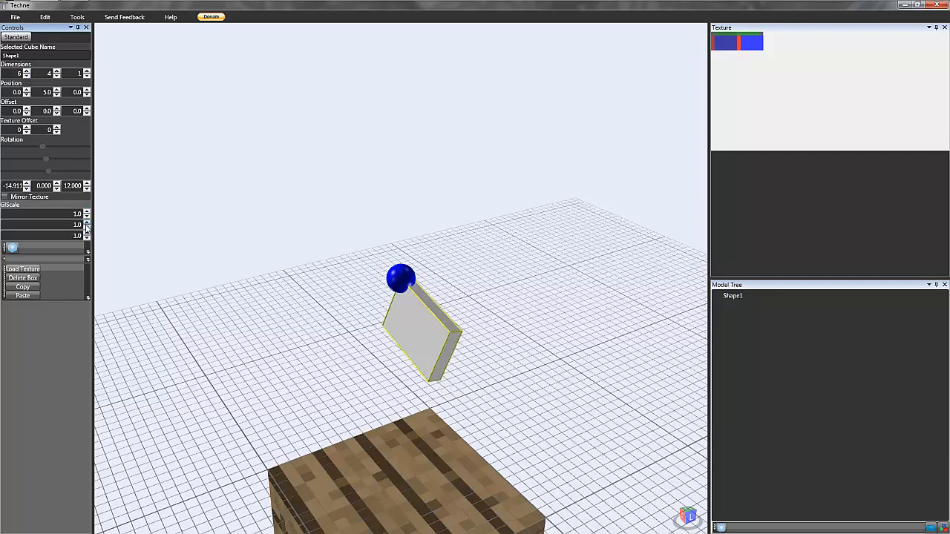
left_click(86, 227)
left_click(86, 222)
left_click(86, 222)
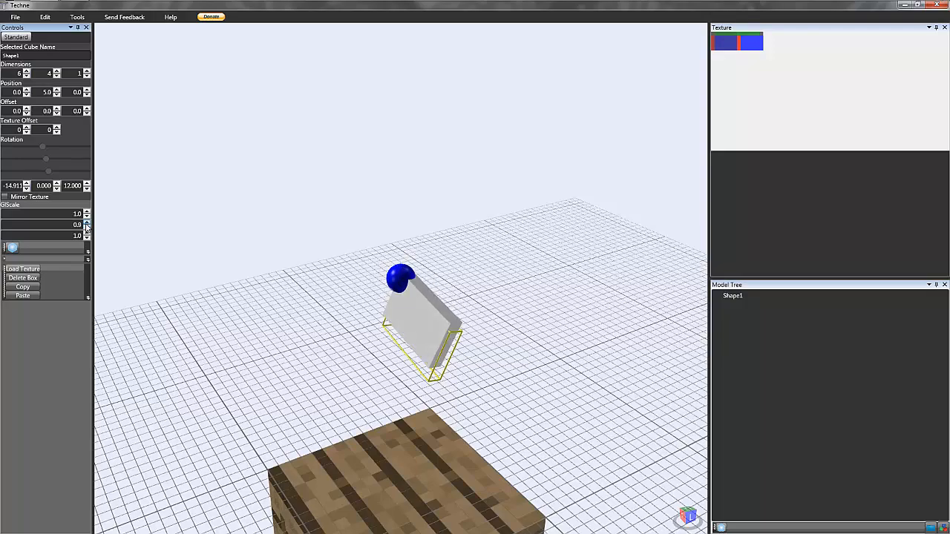
left_click(86, 222)
Step: Examine the rotated cube from several sides, selecting and deselecting it to compare its highlighted and plain appearance
left_click(370, 318)
right_click_drag(372, 318, 327, 311)
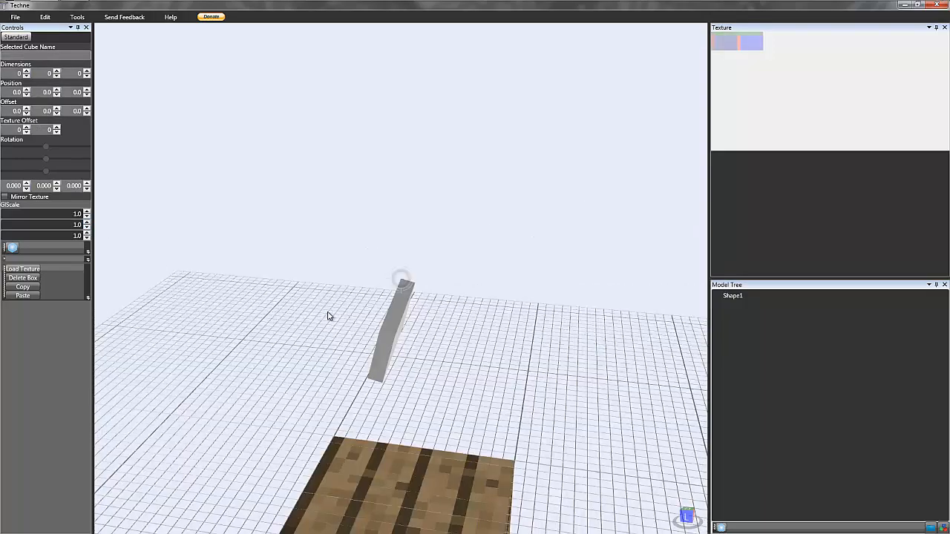
middle_click_drag(335, 308, 367, 313)
right_click_drag(366, 316, 469, 309)
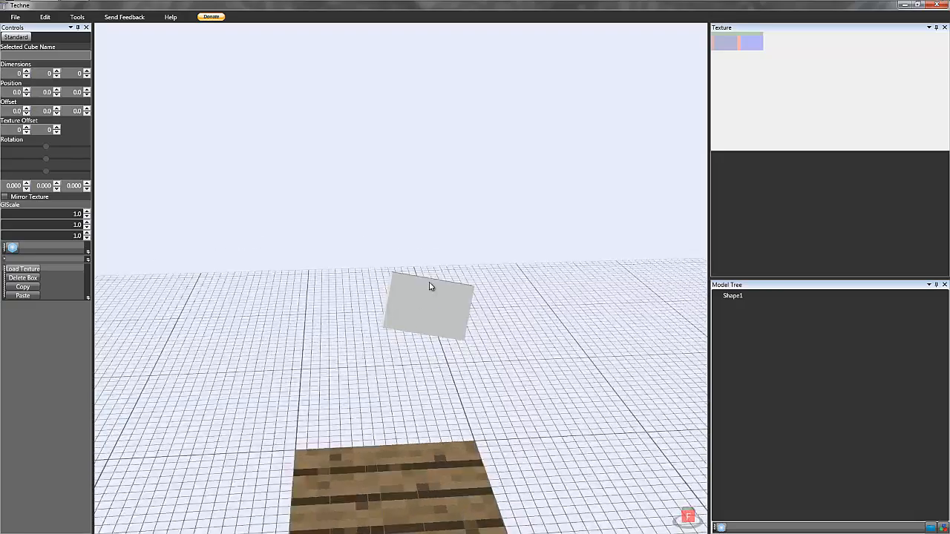
scroll(401, 285, "up", 5)
right_click_drag(295, 279, 366, 270)
left_click(383, 282)
scroll(226, 311, "down", 2)
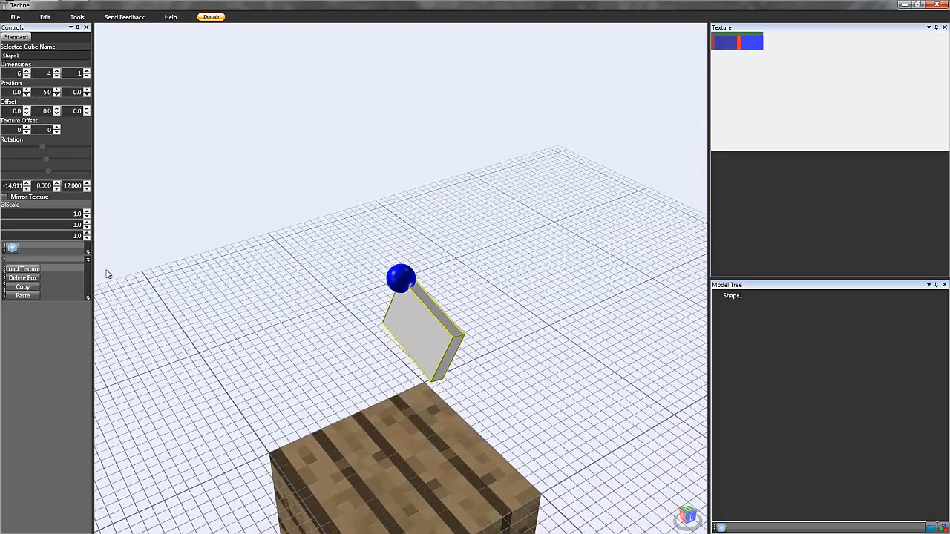
left_click(211, 330)
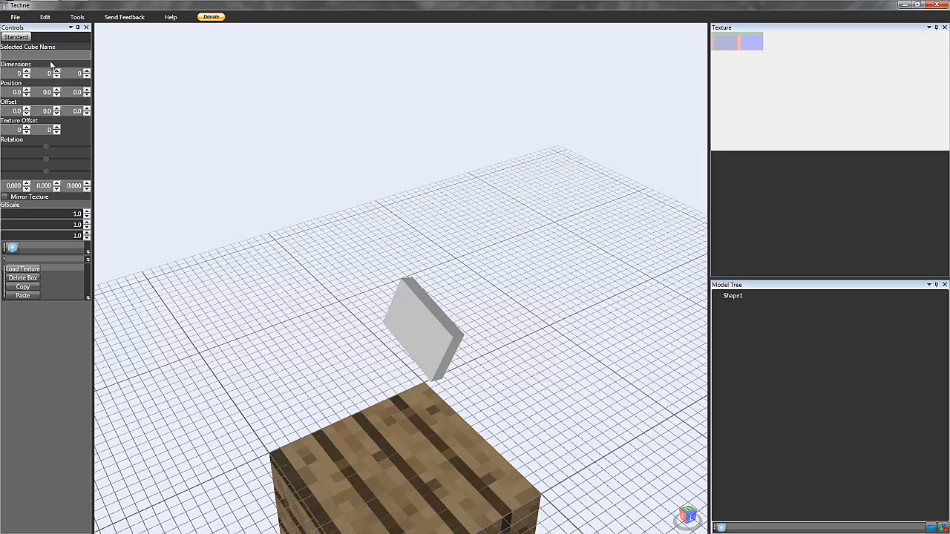
left_click(433, 331)
left_click(362, 311)
left_click(420, 317)
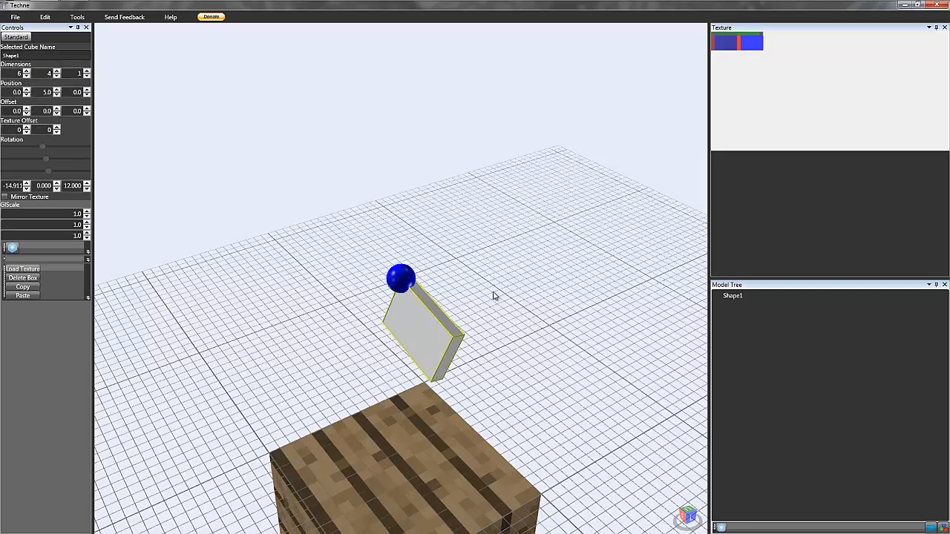
left_click(494, 296)
left_click(397, 301)
Step: Add a second cube to the model and set its first dimension to 4
left_click(12, 247)
left_click(26, 71)
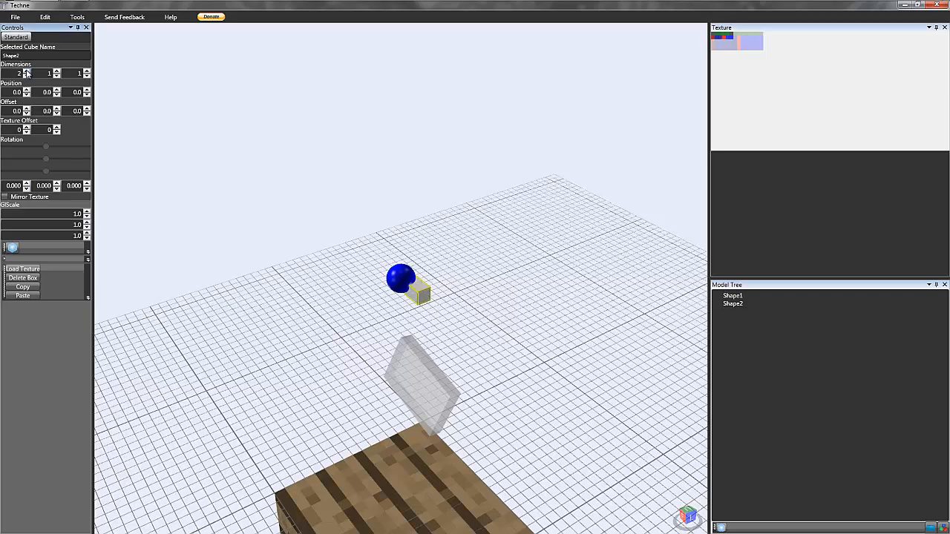
left_click(26, 71)
left_click(26, 72)
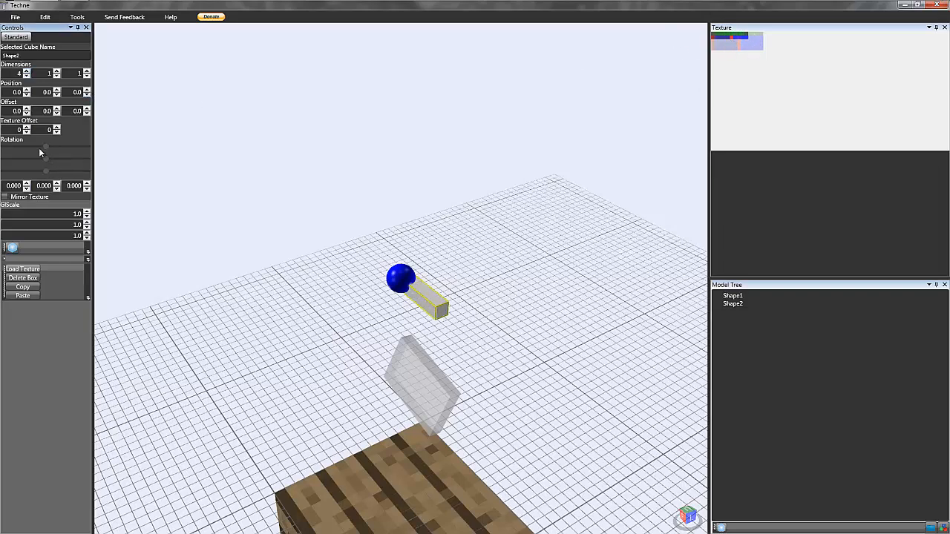
Step: Set the second cube's horizontal texture offset to 15, placing its texture layout beside that of the first cube
left_click(26, 128)
left_click(26, 127)
left_click(26, 128)
left_click(26, 128)
left_click(26, 127)
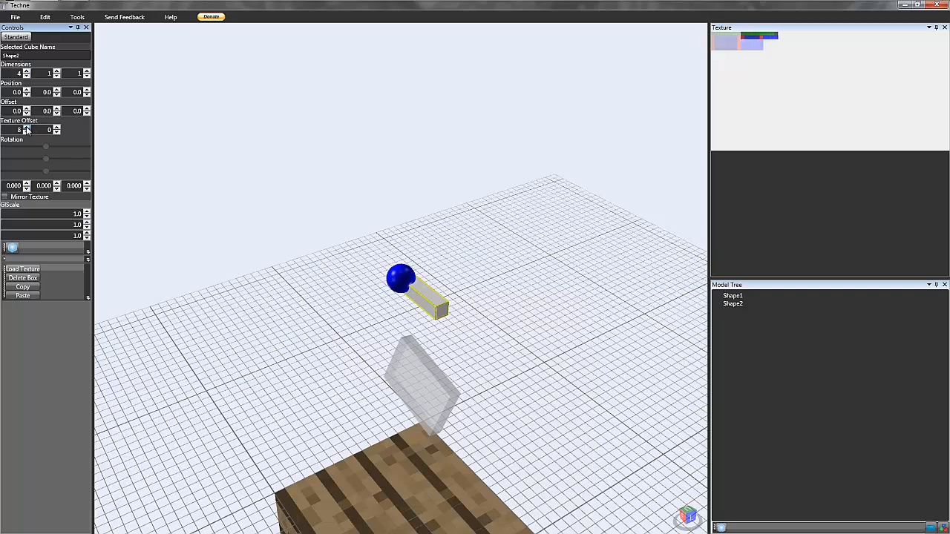
left_click(26, 128)
left_click(26, 127)
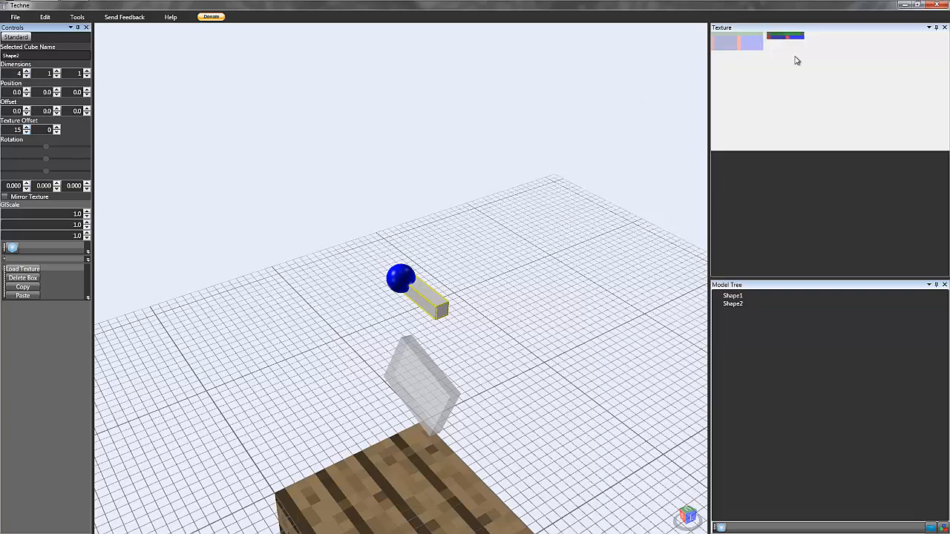
Step: Deselect the second cube and examine the faces of both blocks from all sides against their colored texture layouts
left_click(579, 158)
right_click_drag(407, 210, 662, 136)
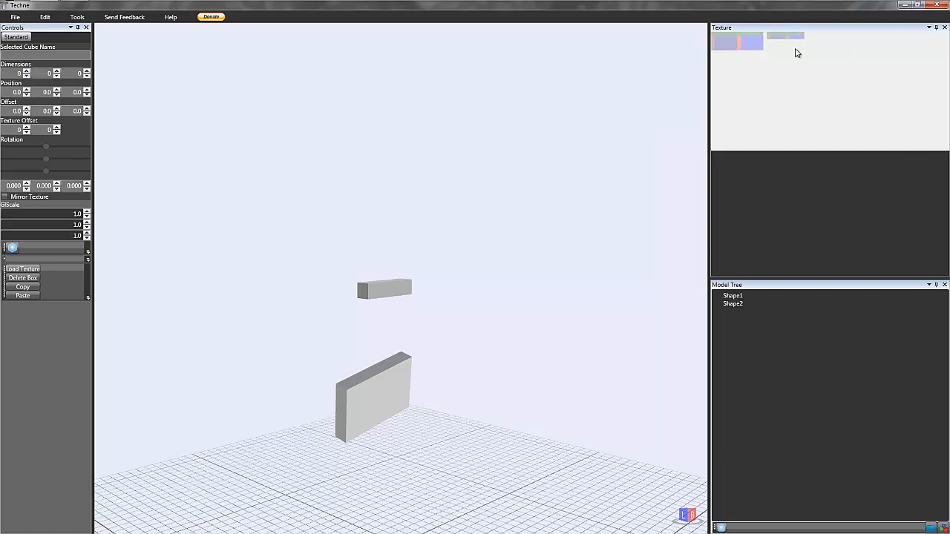
right_click_drag(399, 275, 400, 305)
right_click_drag(550, 86, 325, 252)
right_click_drag(465, 235, 632, 260)
right_click_drag(579, 176, 706, 128)
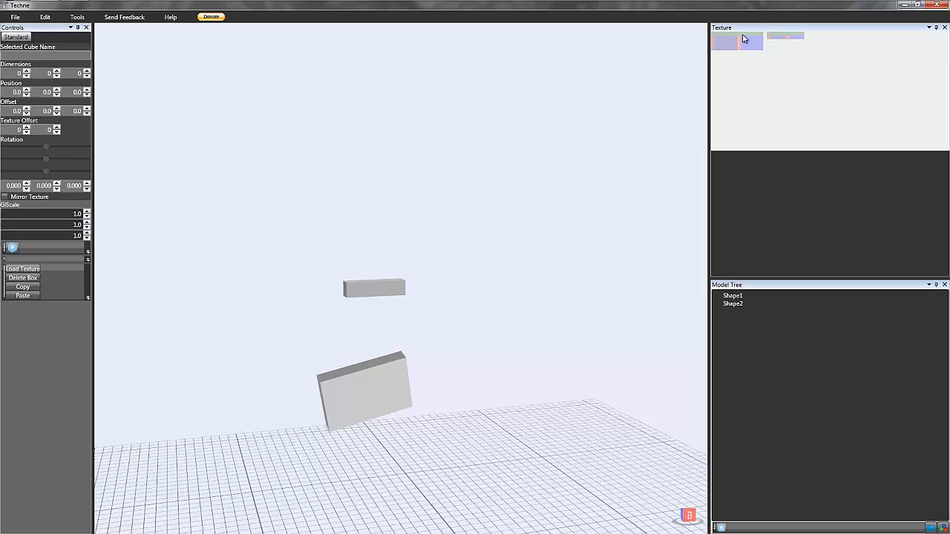
right_click_drag(471, 113, 355, 399)
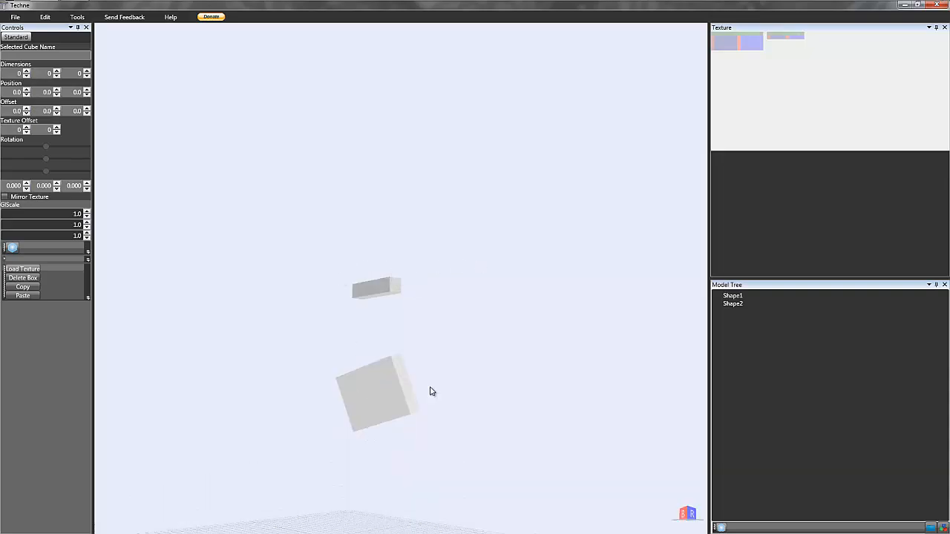
right_click_drag(432, 391, 378, 403)
right_click_drag(275, 397, 354, 357)
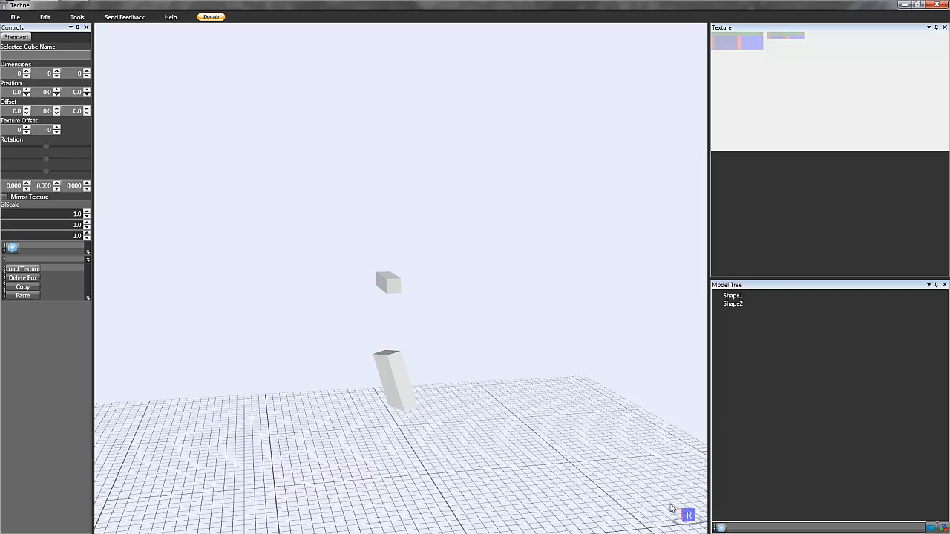
right_click_drag(670, 504, 655, 500)
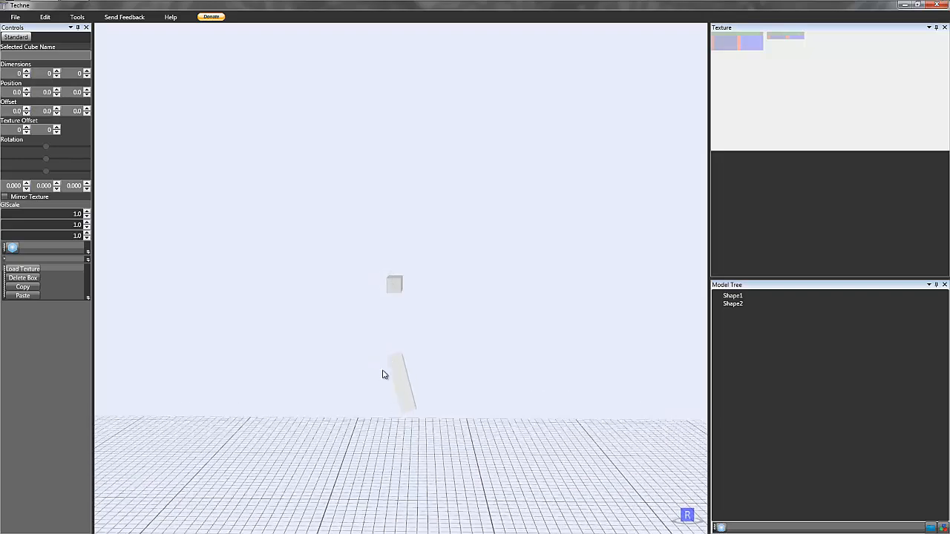
right_click_drag(383, 374, 448, 369)
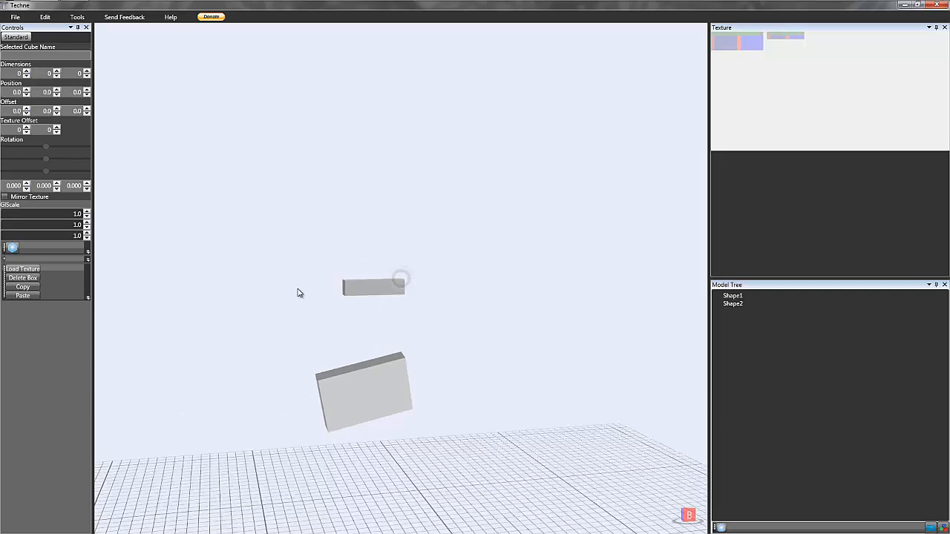
right_click_drag(298, 293, 289, 262)
right_click_drag(407, 313, 415, 386)
right_click_drag(341, 379, 437, 413)
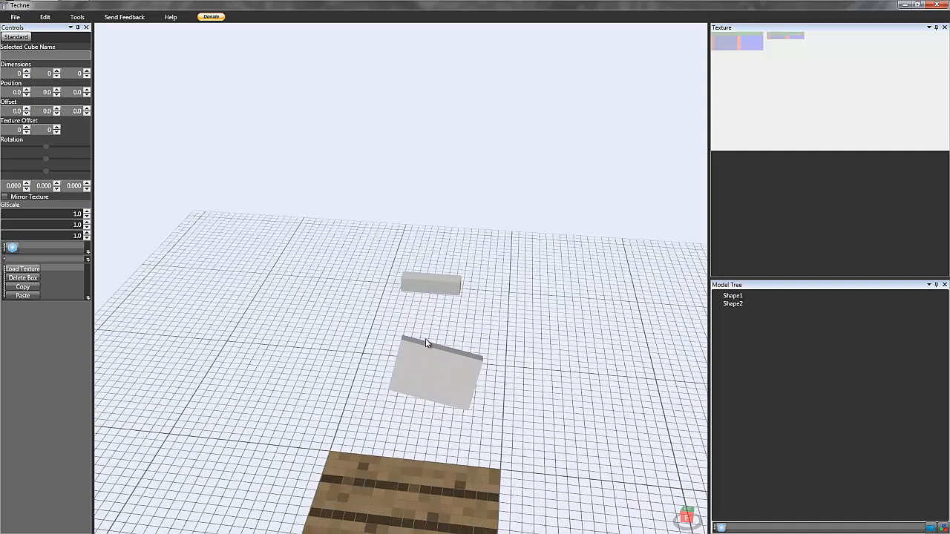
right_click_drag(359, 339, 333, 338)
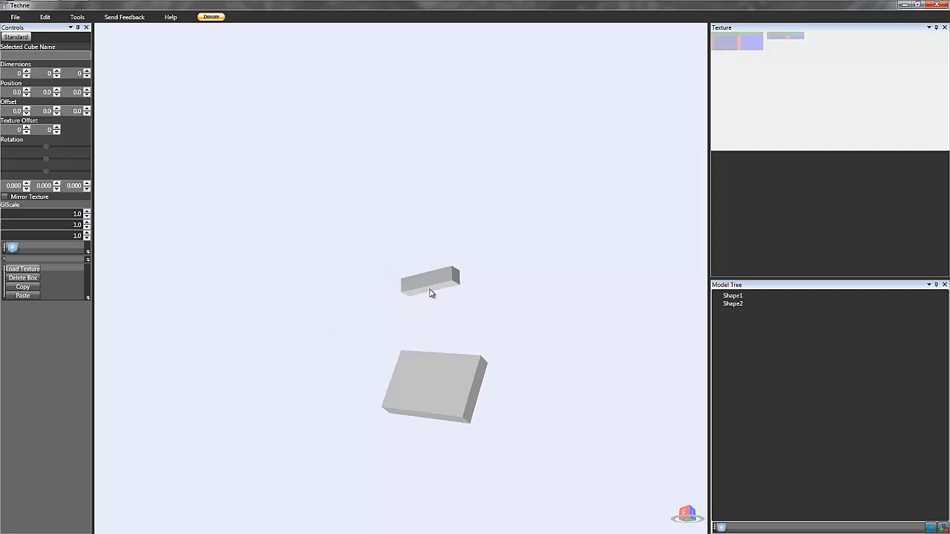
right_click_drag(431, 293, 502, 366)
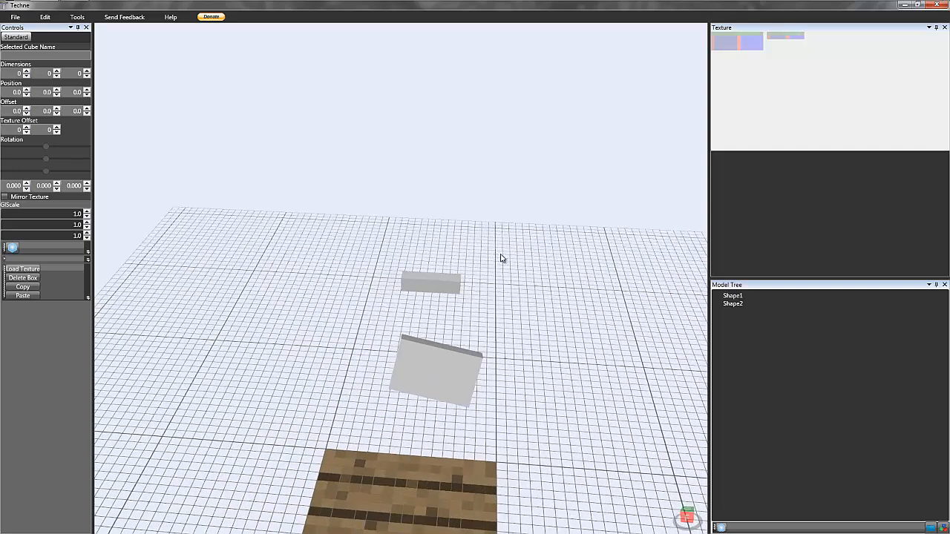
Step: Examine both blocks up close from the front and the adjacent sides
right_click_drag(555, 269, 562, 272)
middle_click_drag(544, 273, 593, 276)
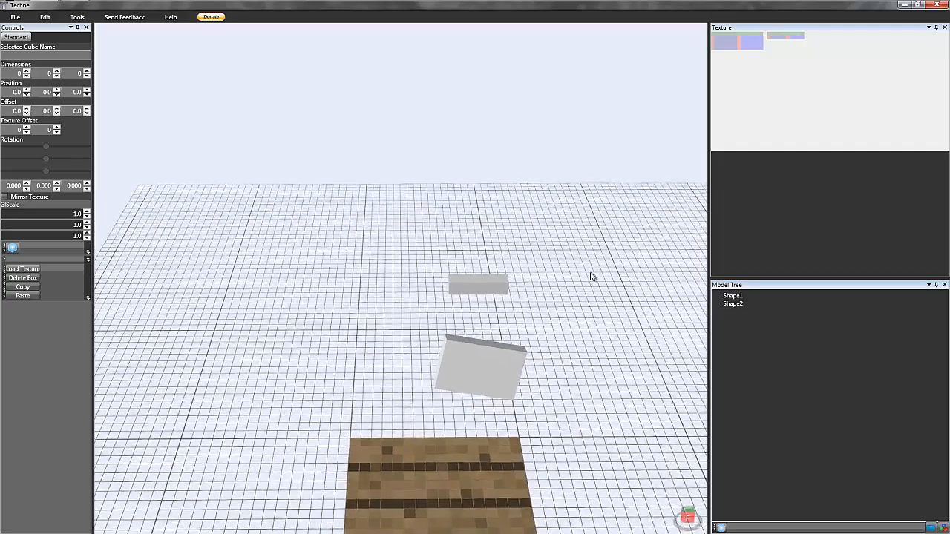
scroll(550, 280, "up", 2)
scroll(556, 288, "up", 3)
middle_click_drag(382, 293, 251, 194)
right_click_drag(336, 262, 335, 225)
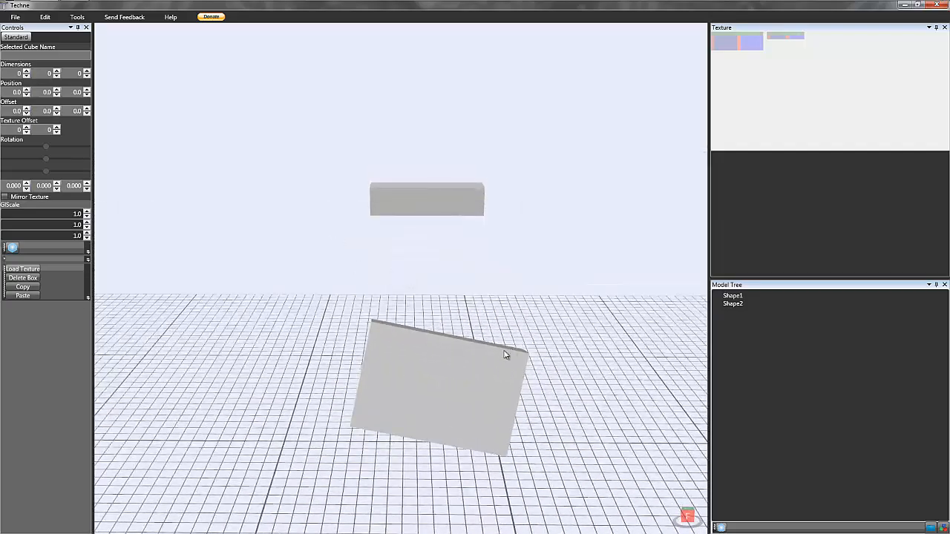
right_click_drag(504, 355, 355, 355)
right_click_drag(322, 391, 343, 395)
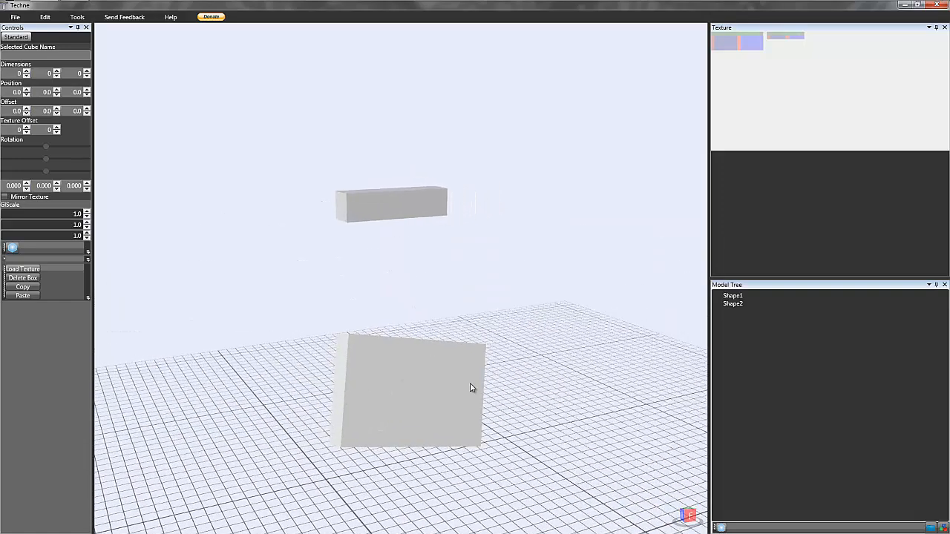
right_click_drag(469, 383, 346, 358)
right_click_drag(475, 441, 461, 402)
scroll(375, 304, "up", 5)
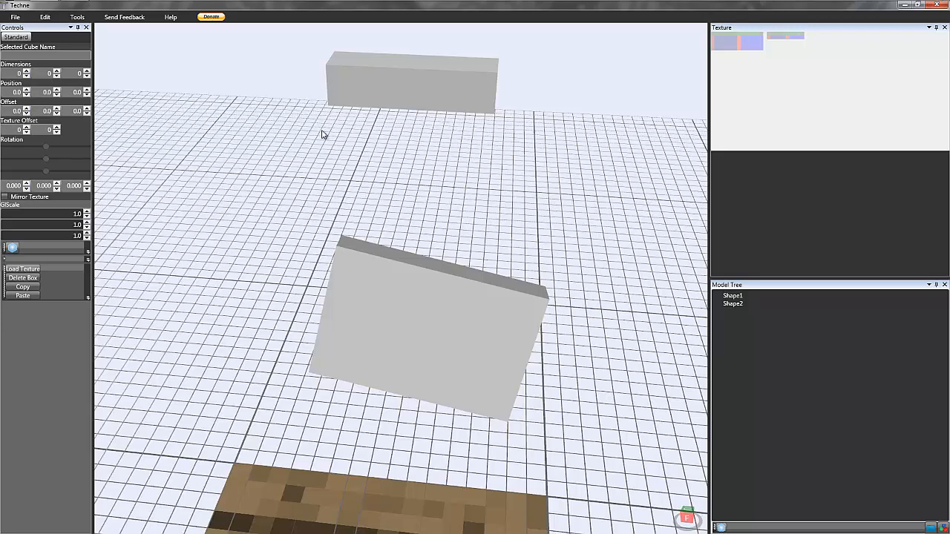
Step: Export the model's texture map as a PNG image into the Documents library, replacing the suggested KingdomKey file name
left_click(21, 21)
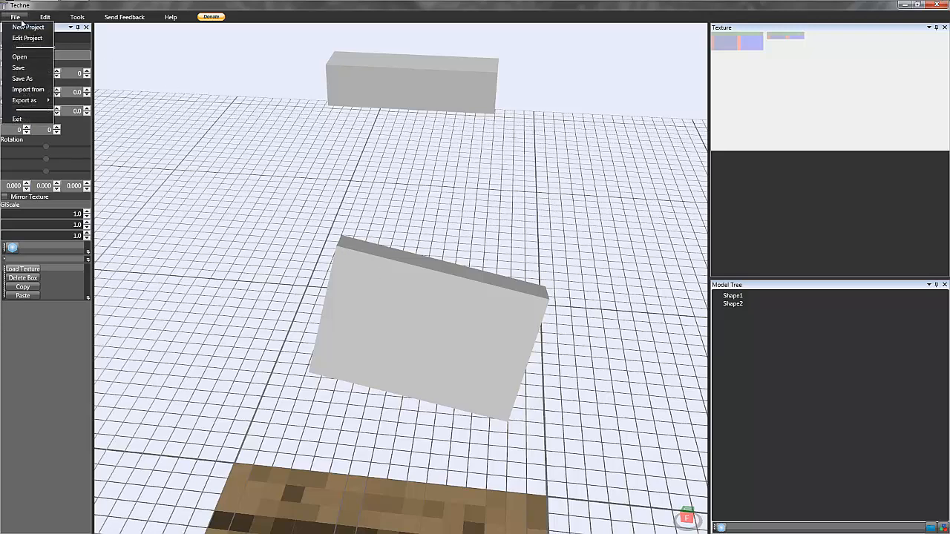
mouse_move(37, 102)
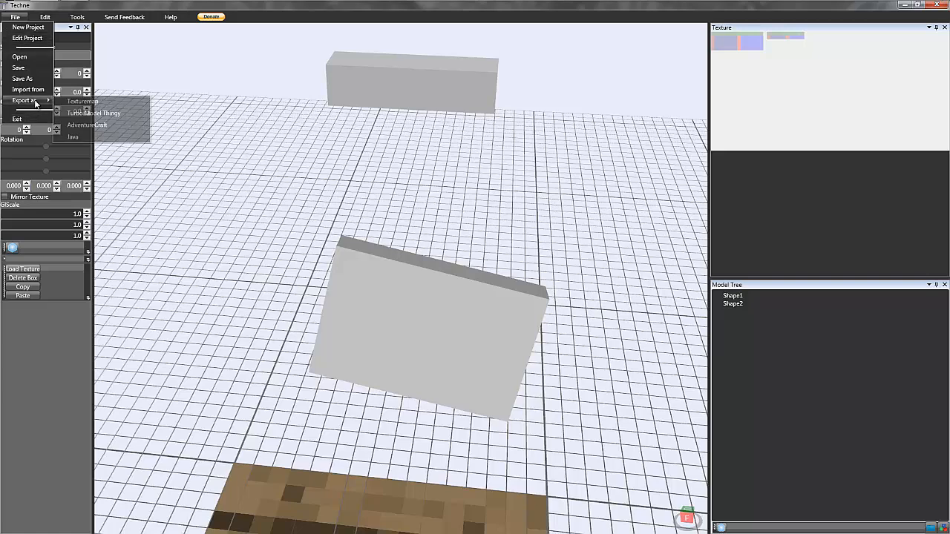
left_click(90, 102)
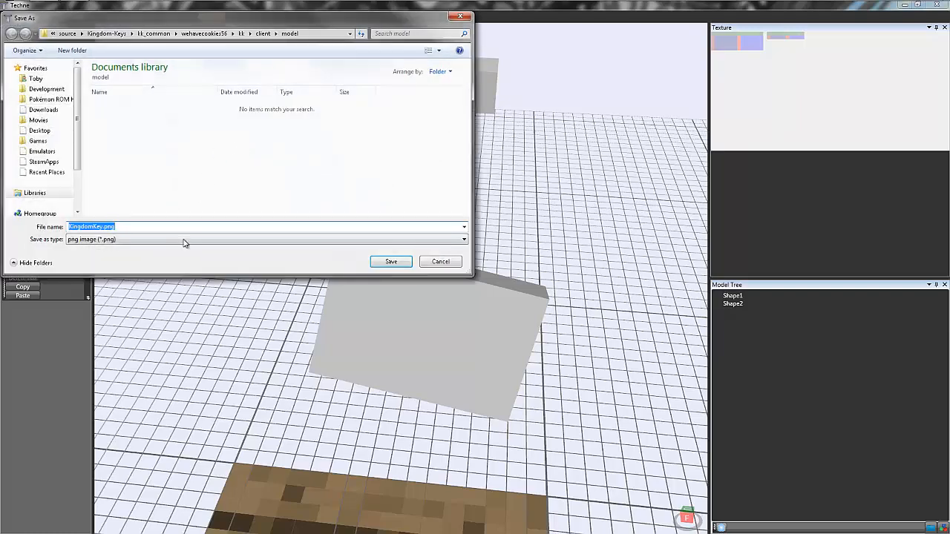
left_click(107, 228)
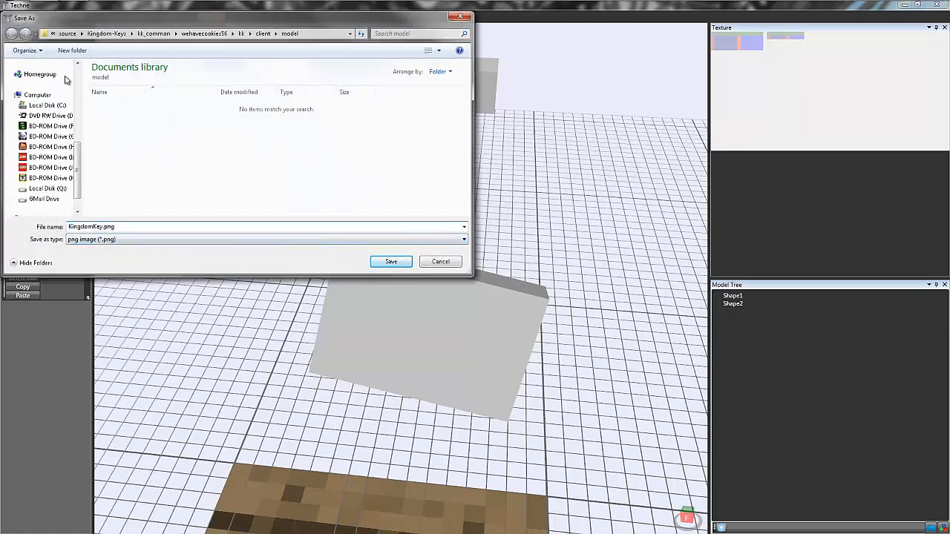
left_click_drag(82, 170, 79, 122)
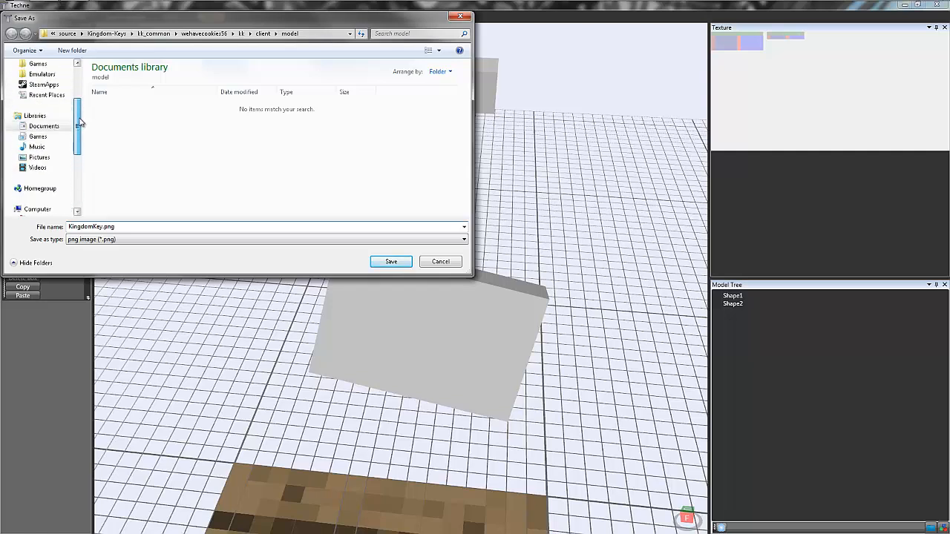
left_click(44, 126)
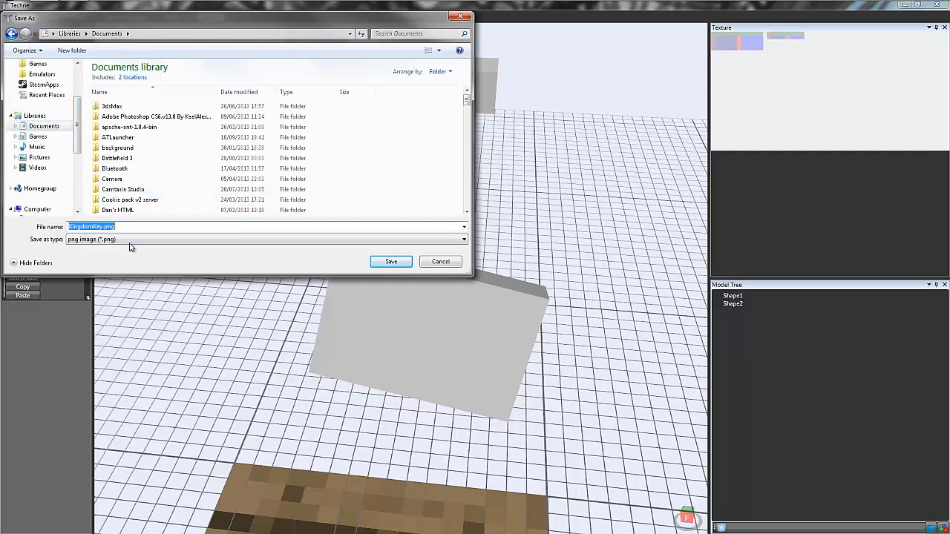
left_click(93, 227)
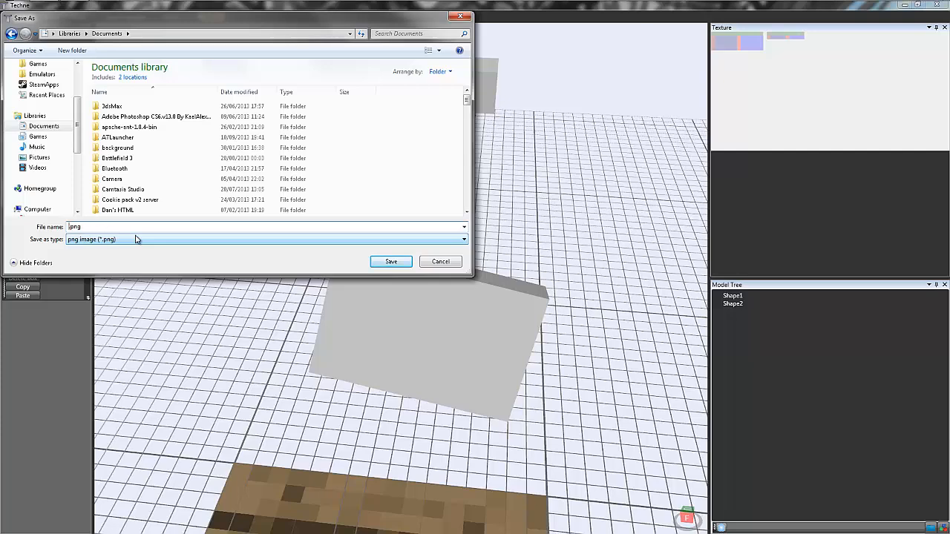
key("Return")
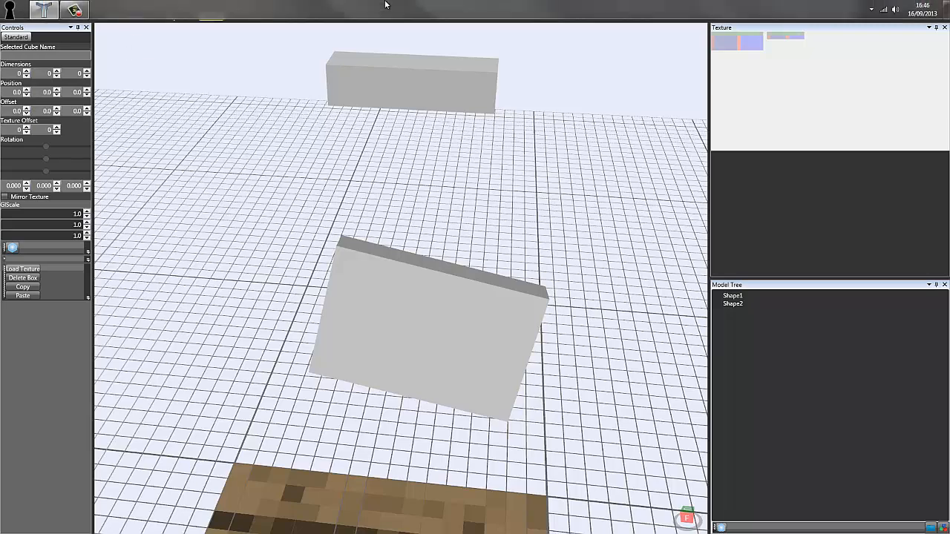
Step: Switch to Paint.NET
mouse_move(316, 8)
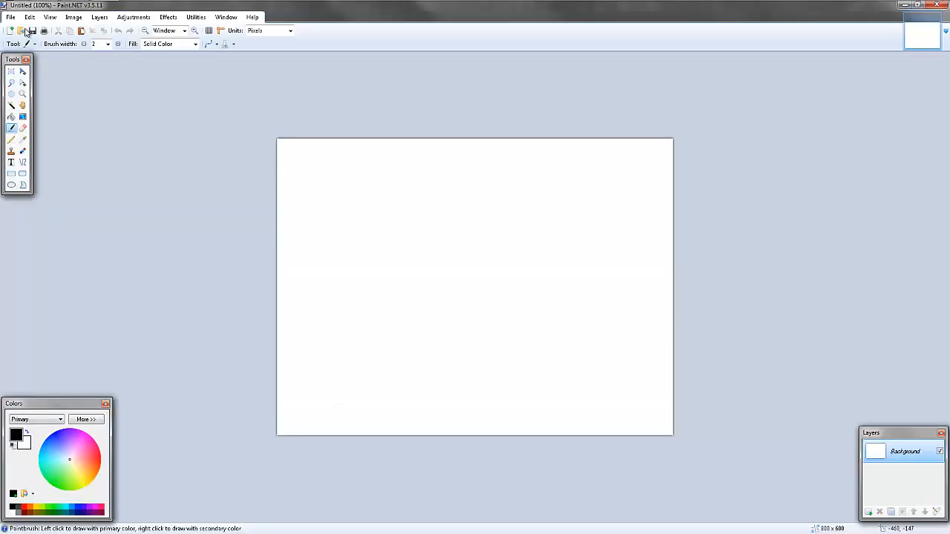
Step: Open the image test.png from the Documents library
left_click(10, 16)
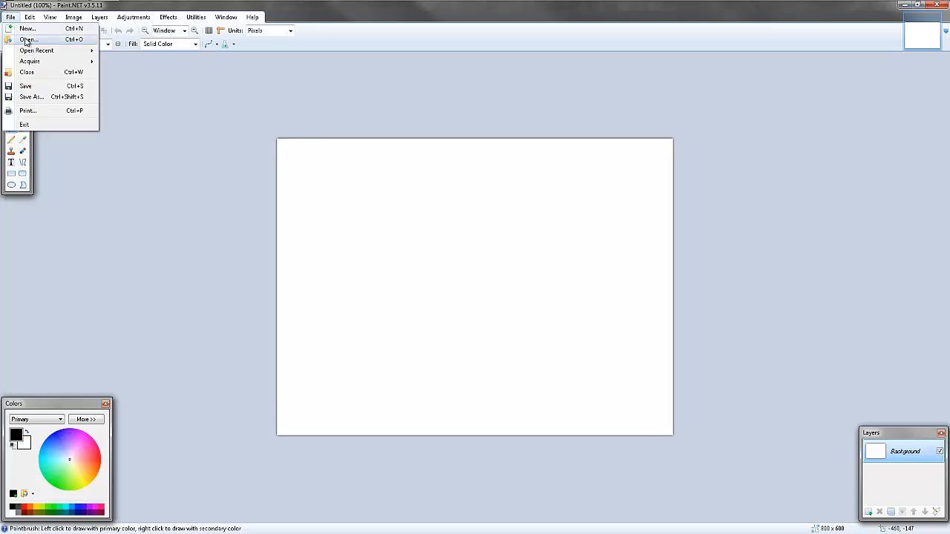
left_click(26, 39)
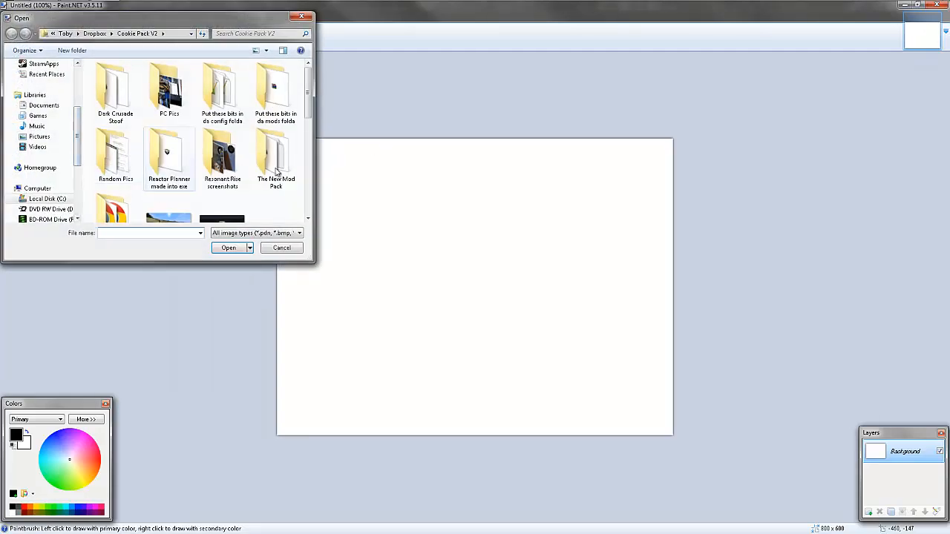
left_click(43, 106)
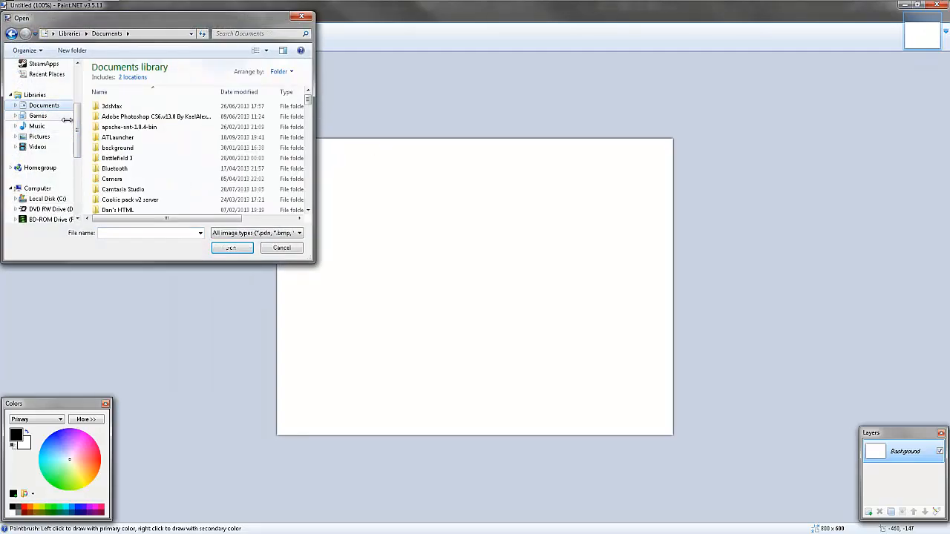
scroll(119, 158, "down", 20)
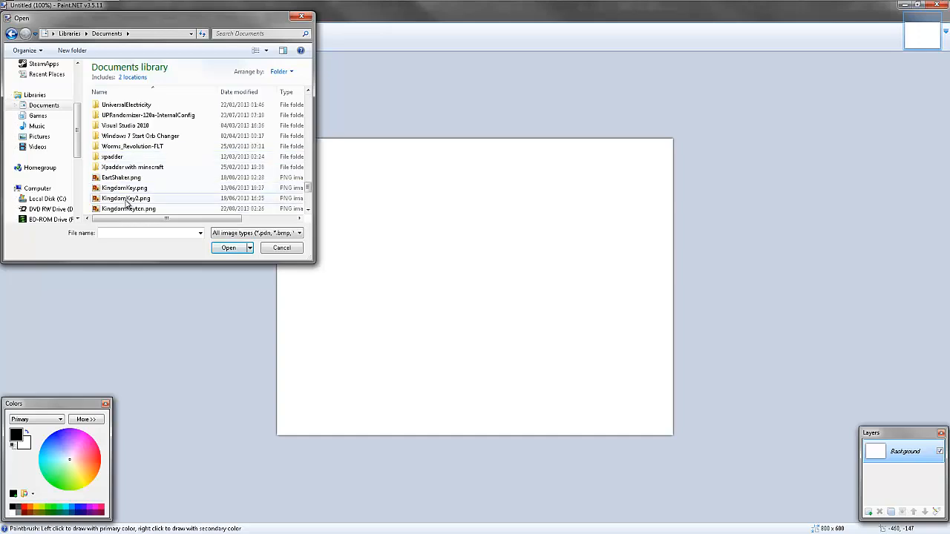
type("tes")
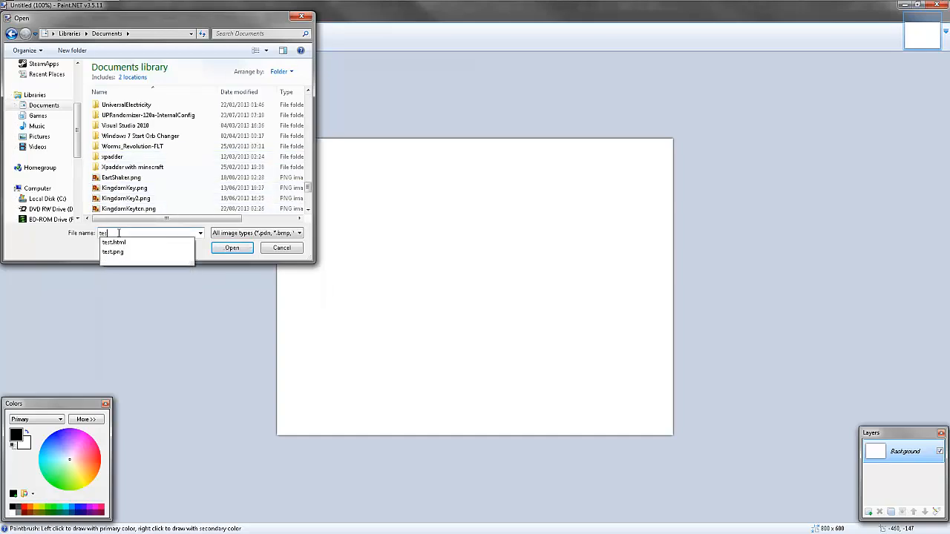
key("Return")
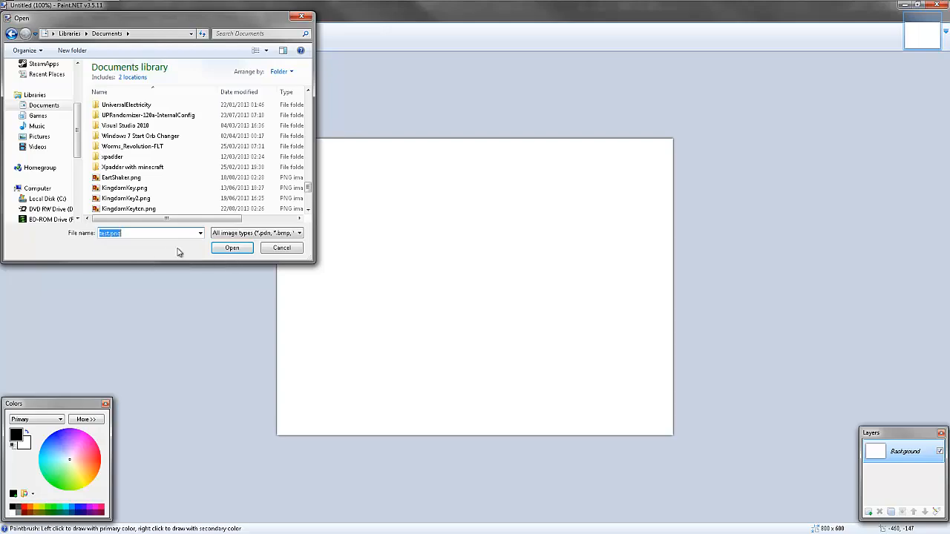
left_click(222, 248)
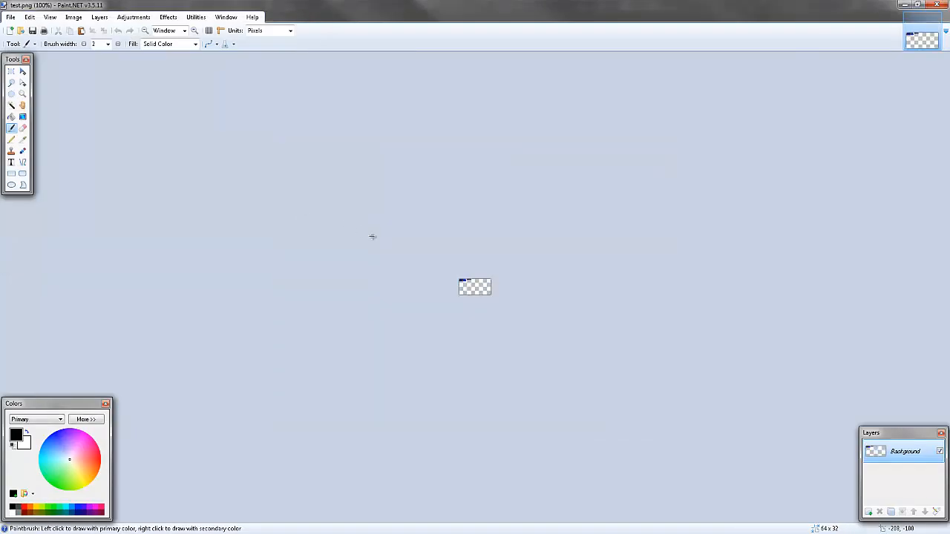
Step: Set the primary color to golden yellow and activate the Paint Bucket tool
scroll(373, 235, "up", 12, "ctrl")
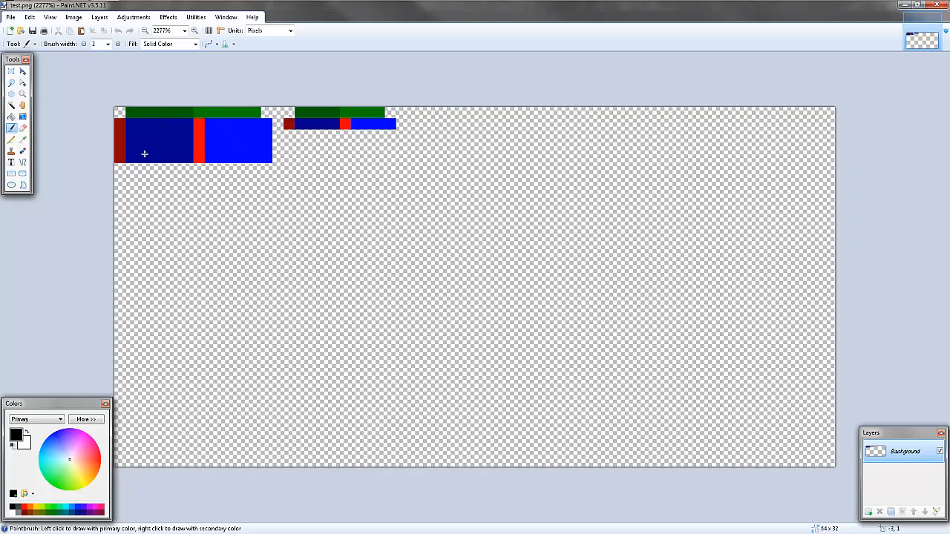
left_click(23, 139)
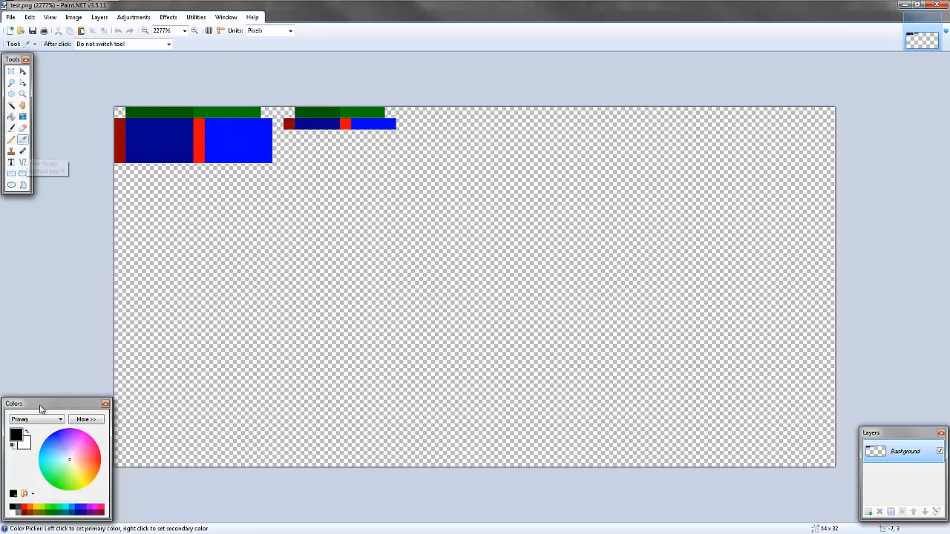
left_click(39, 508)
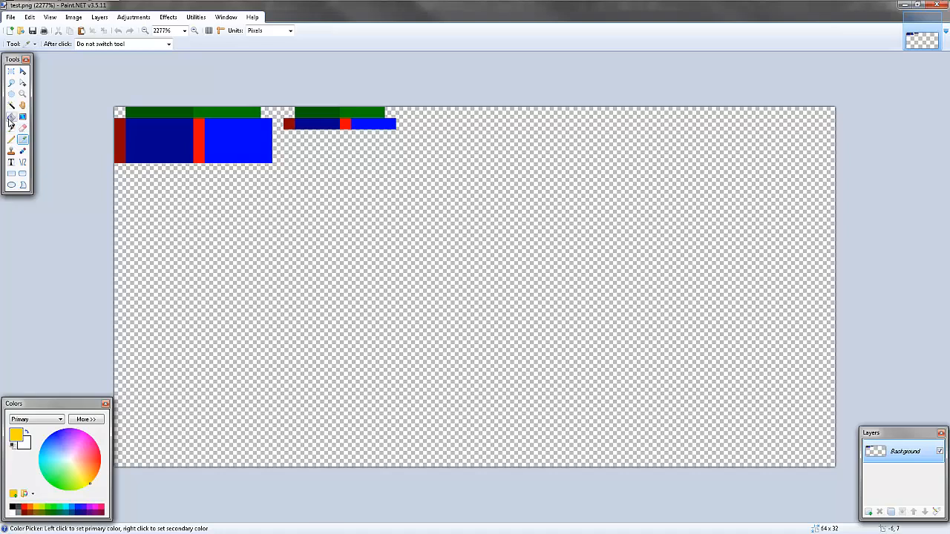
left_click(11, 117)
Step: Try filling both large blue faces of the first block's texture with yellow, and undo both fills
left_click(165, 147)
left_click(221, 146)
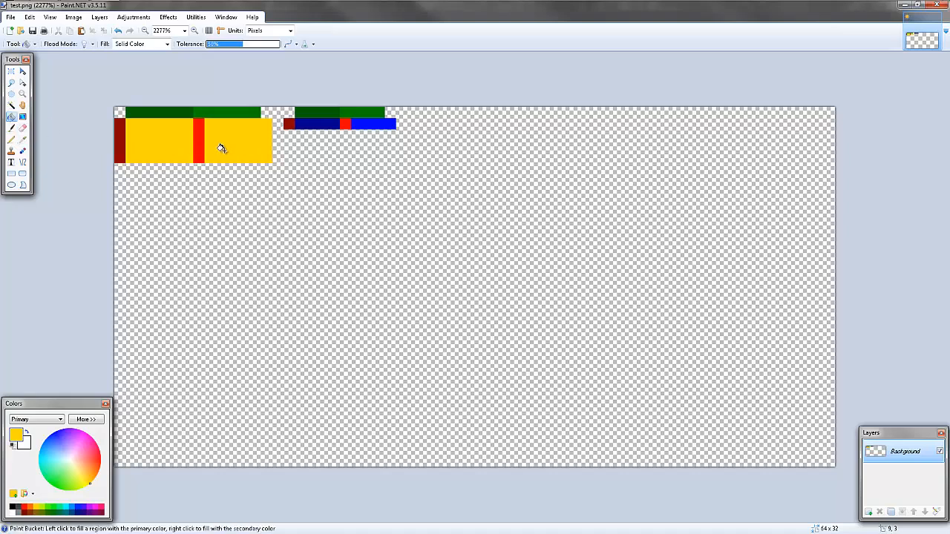
key("ctrl+z")
key("ctrl+z")
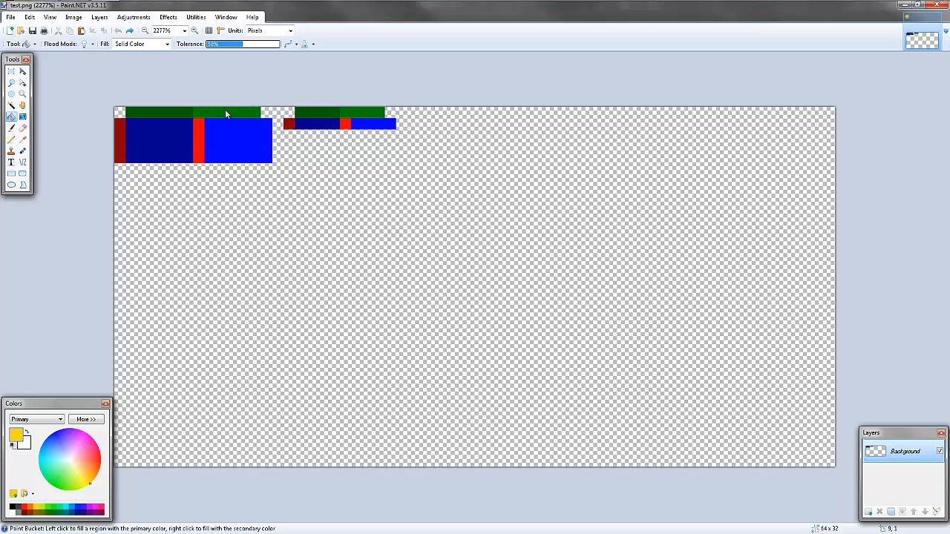
Step: Save test.png, and switch to Techne to load it as the model's texture and view the textured blocks
key("ctrl+s")
left_click(233, 335)
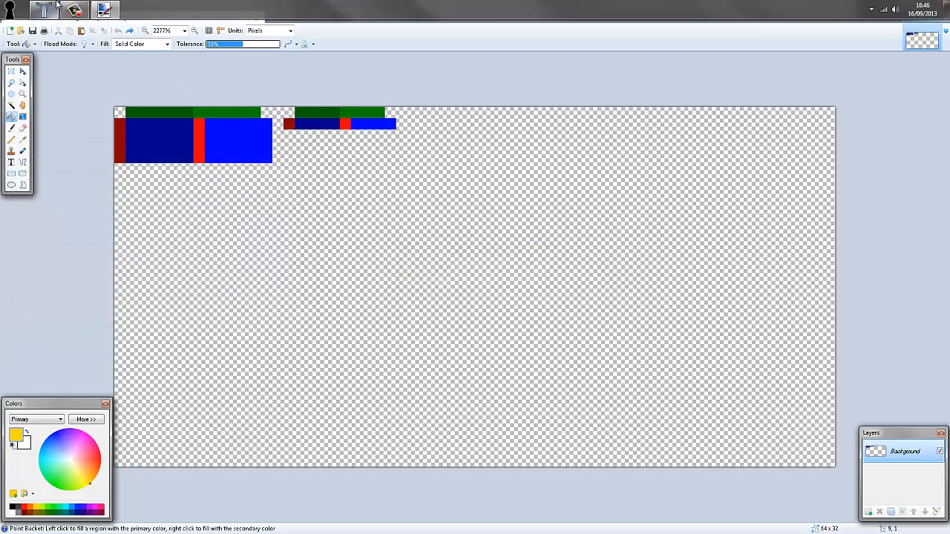
left_click(46, 8)
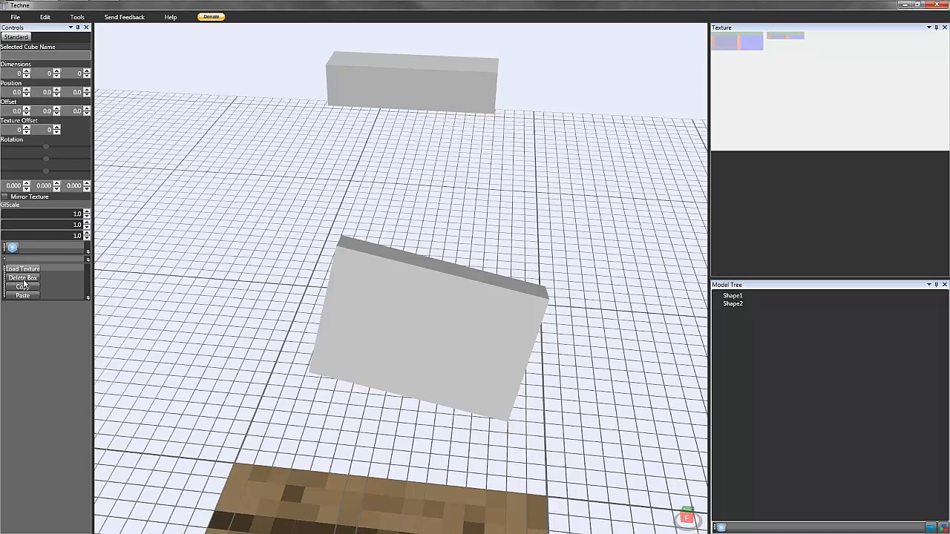
left_click(23, 270)
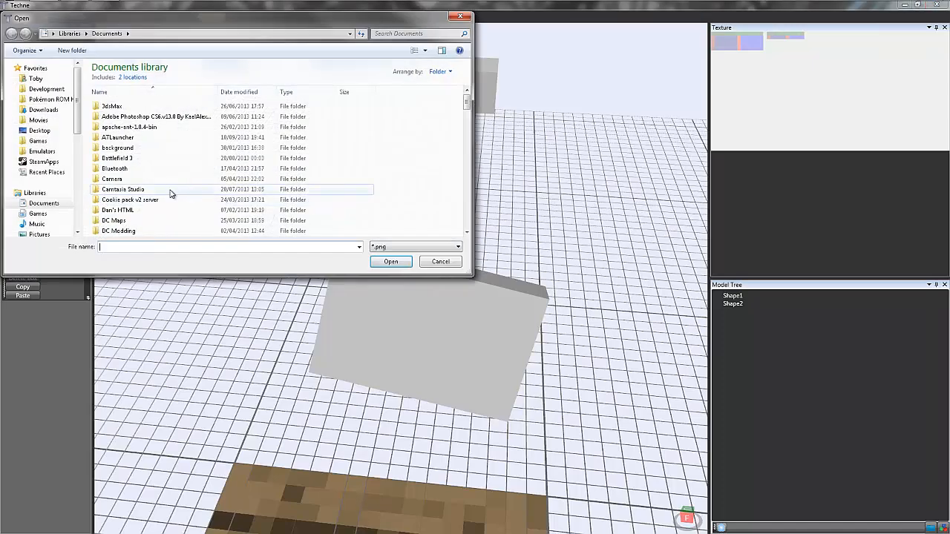
type("test.png")
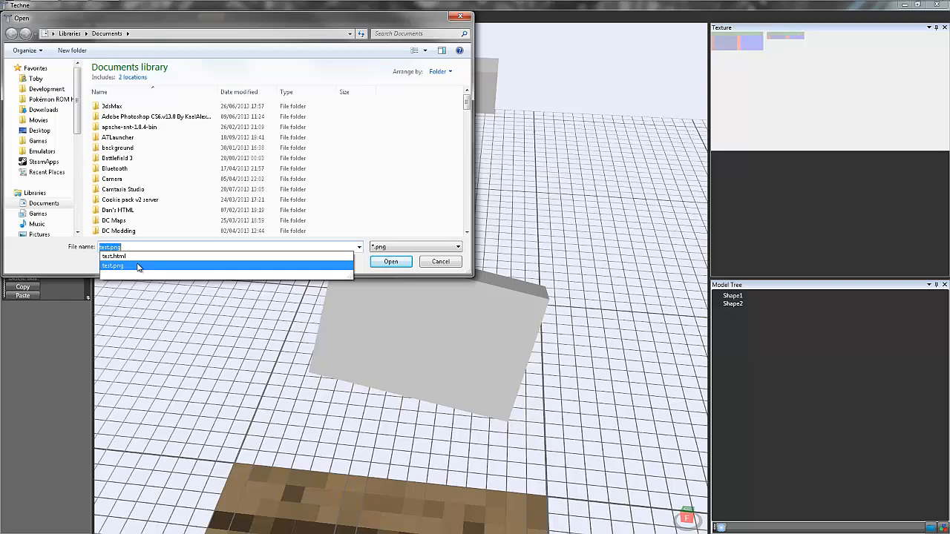
left_click(138, 267)
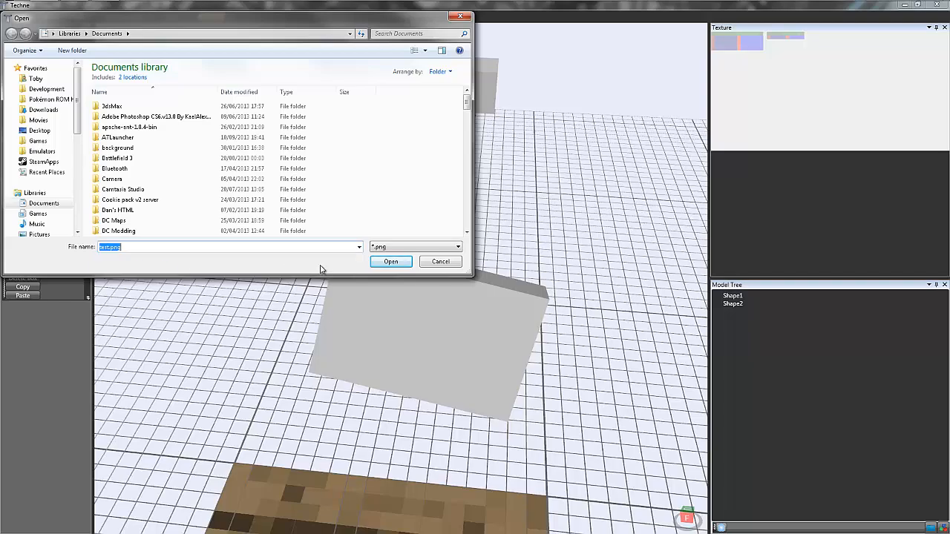
left_click(390, 262)
right_click_drag(288, 227, 265, 234)
middle_click_drag(266, 235, 260, 172)
right_click_drag(259, 175, 378, 294)
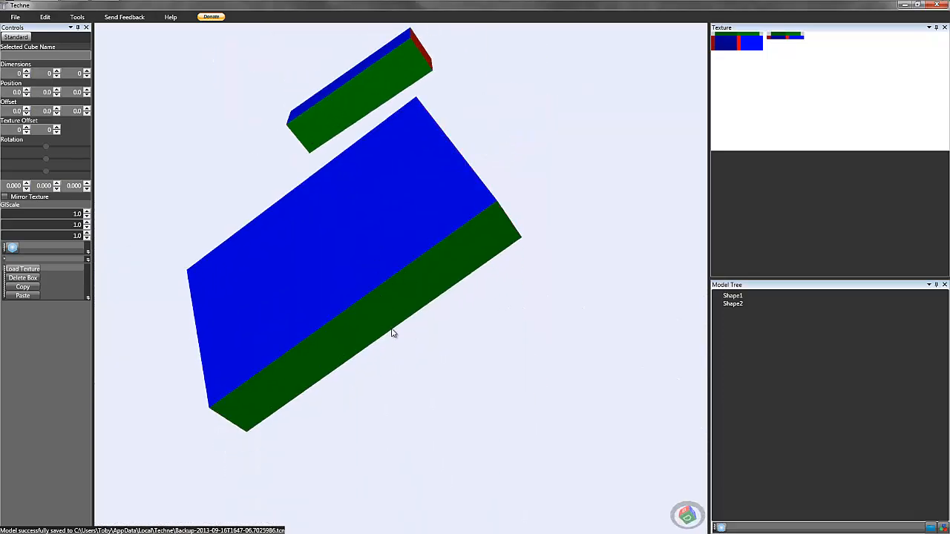
right_click_drag(393, 333, 405, 379)
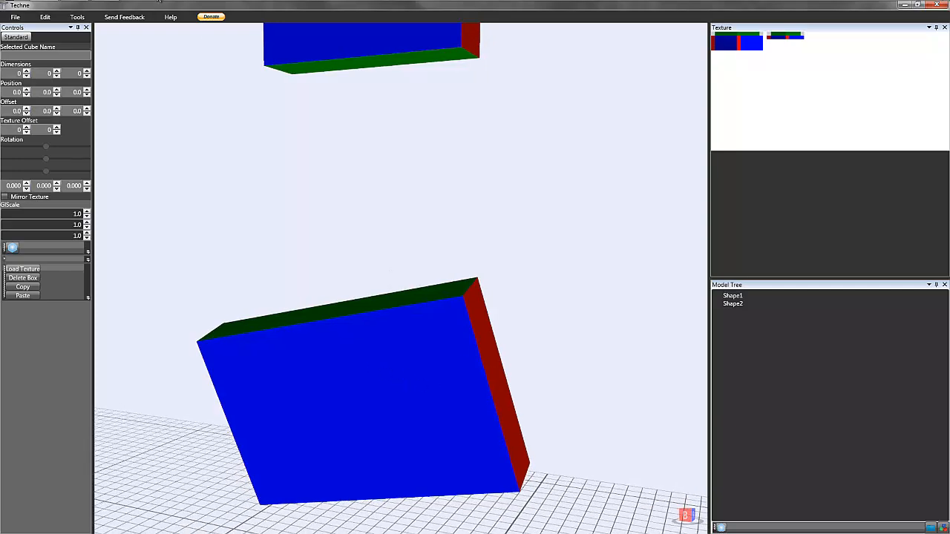
Step: Switch to Paint.NET to fill the larger block's bright blue face with yellow, save it, and return to Techne to view the result
mouse_move(158, 0)
left_click(104, 10)
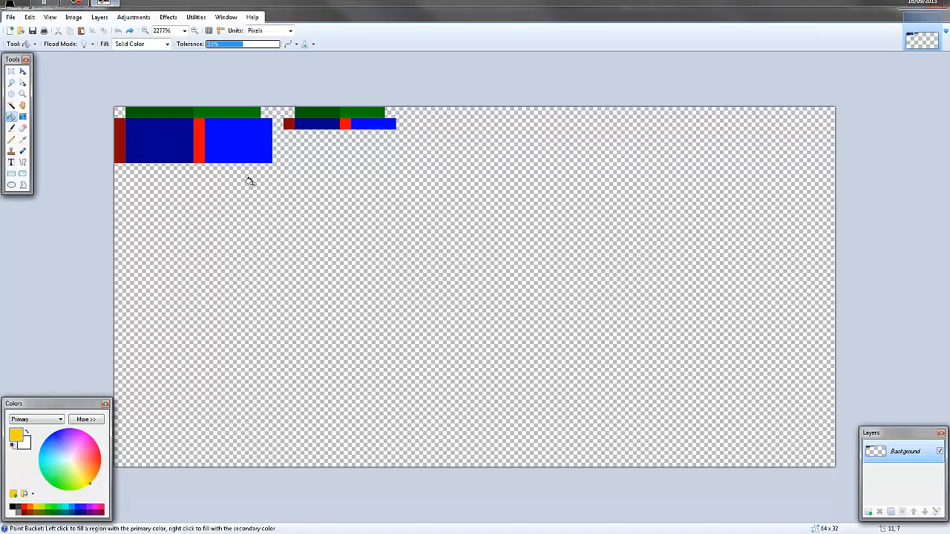
left_click(236, 139)
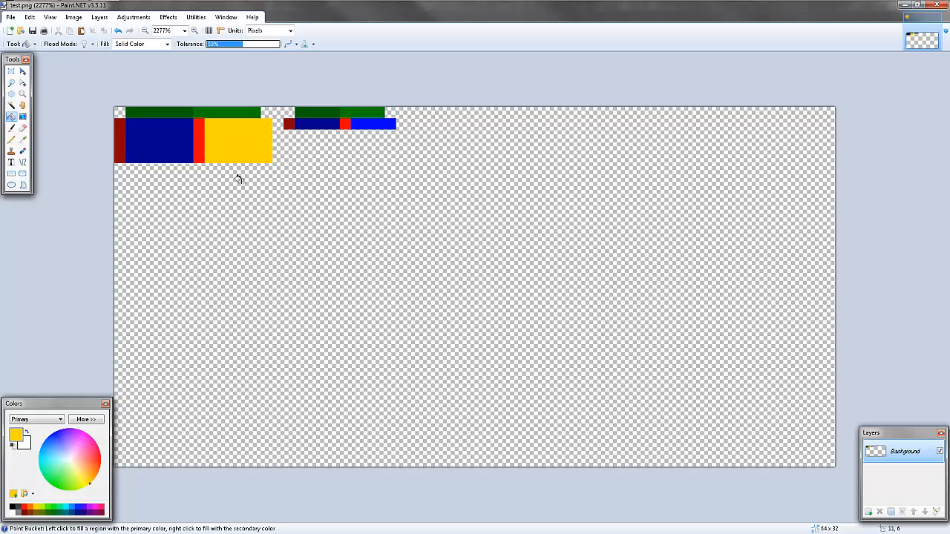
mouse_move(80, 12)
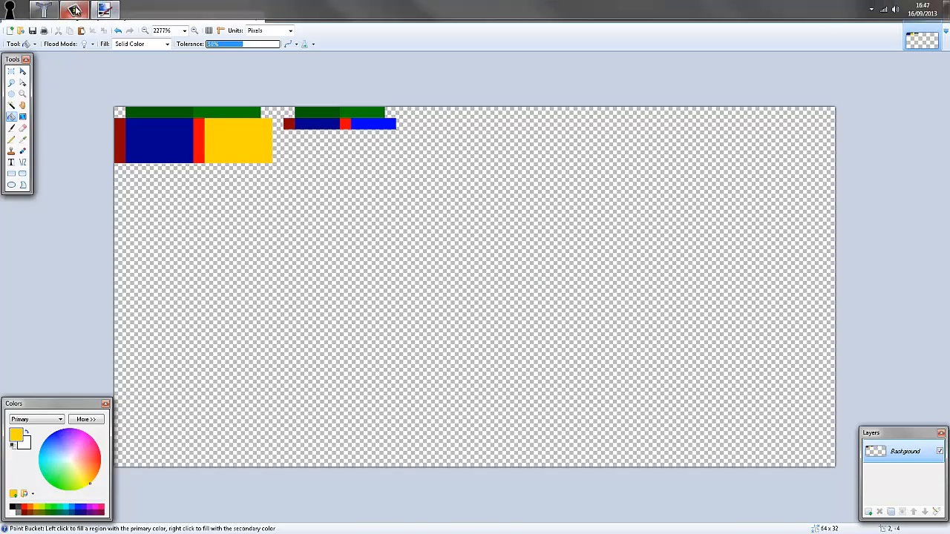
left_click(43, 10)
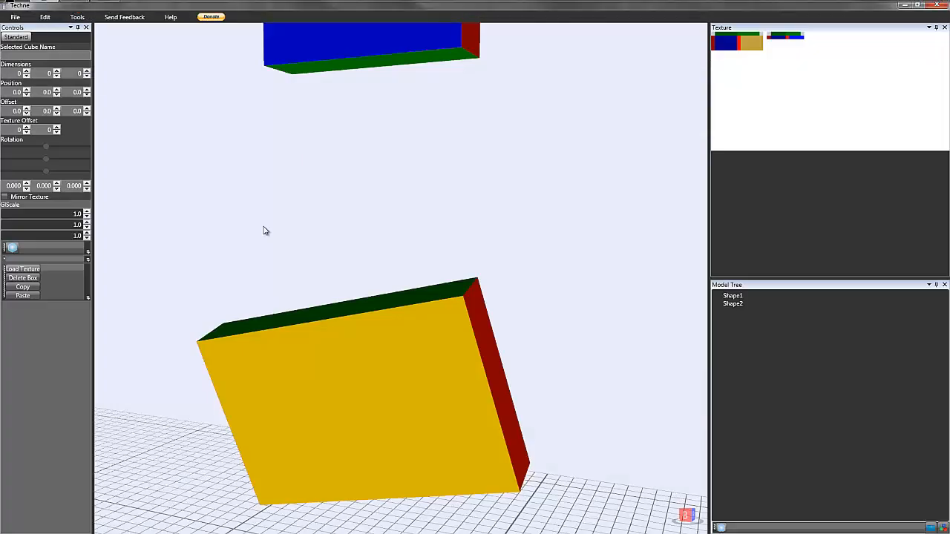
right_click_drag(263, 230, 282, 239)
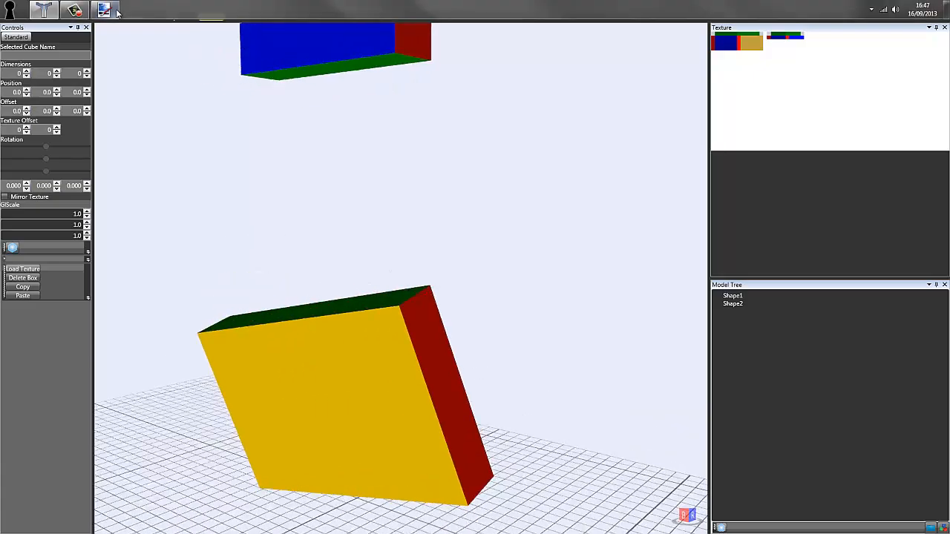
Step: Fill the larger block's remaining dark blue face with yellow in Paint.NET, save it, and check the updated model in Techne
left_click(117, 11)
left_click(160, 134)
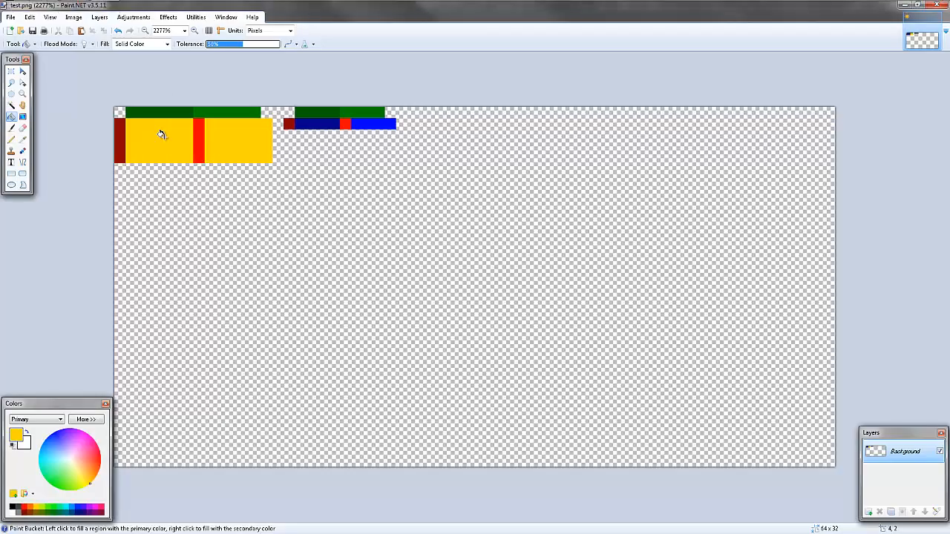
key("super")
left_click(85, 14)
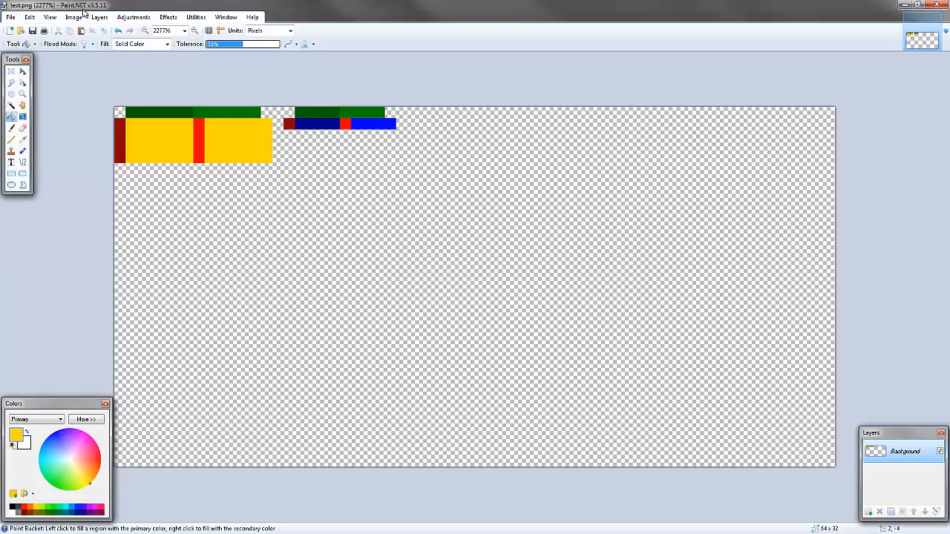
key("super")
left_click(66, 11)
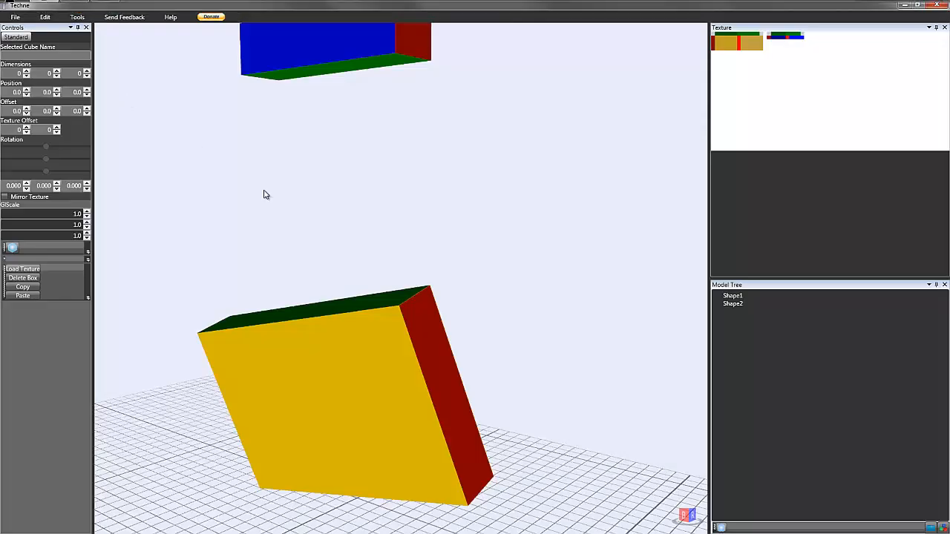
right_click_drag(403, 211, 335, 238)
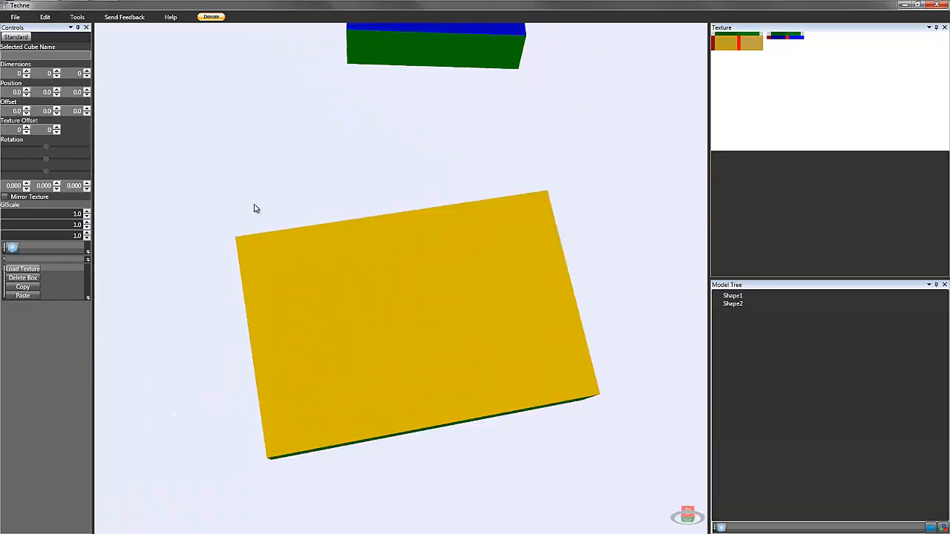
Step: Add a third cube to the model, set its X position to 5, and deselect it
left_click(14, 249)
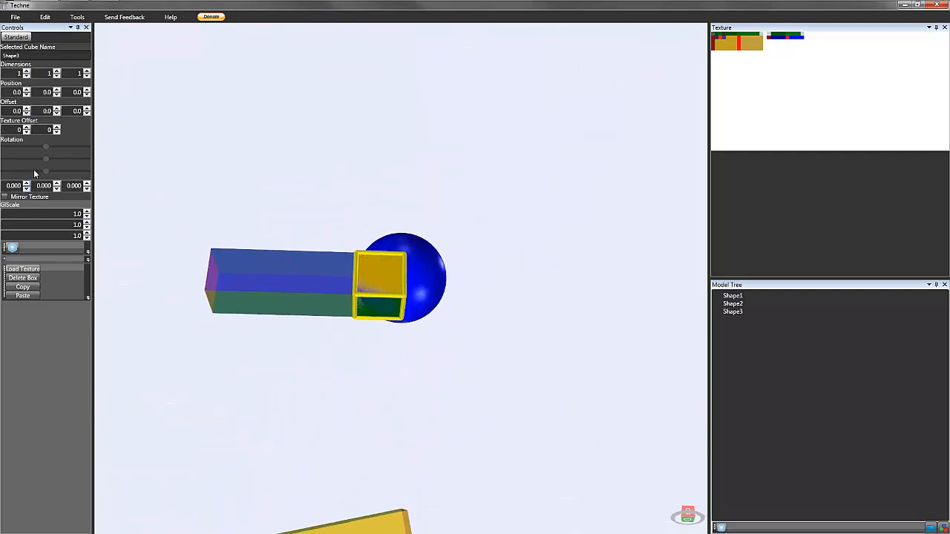
left_click(27, 89)
left_click(27, 89)
left_click(26, 89)
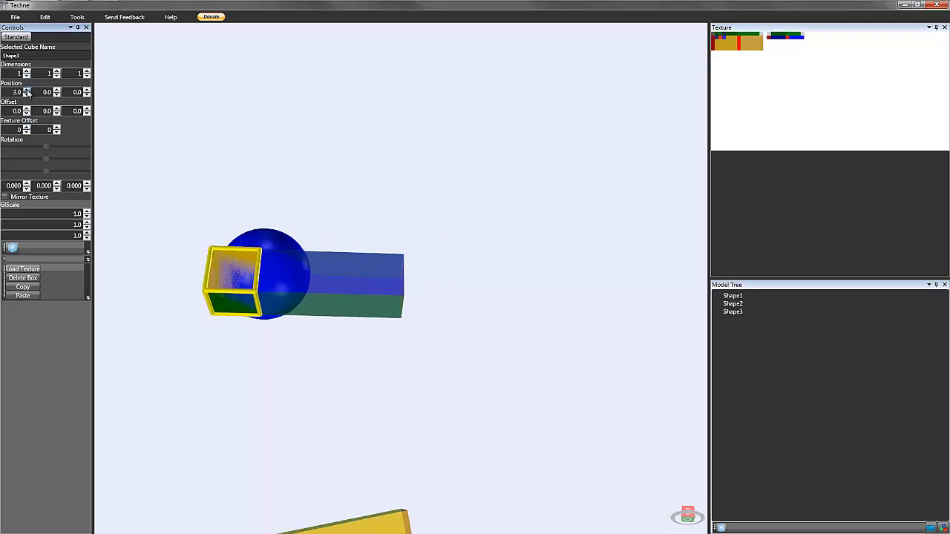
left_click(27, 90)
left_click(27, 90)
right_click_drag(143, 172, 142, 146)
left_click(142, 146)
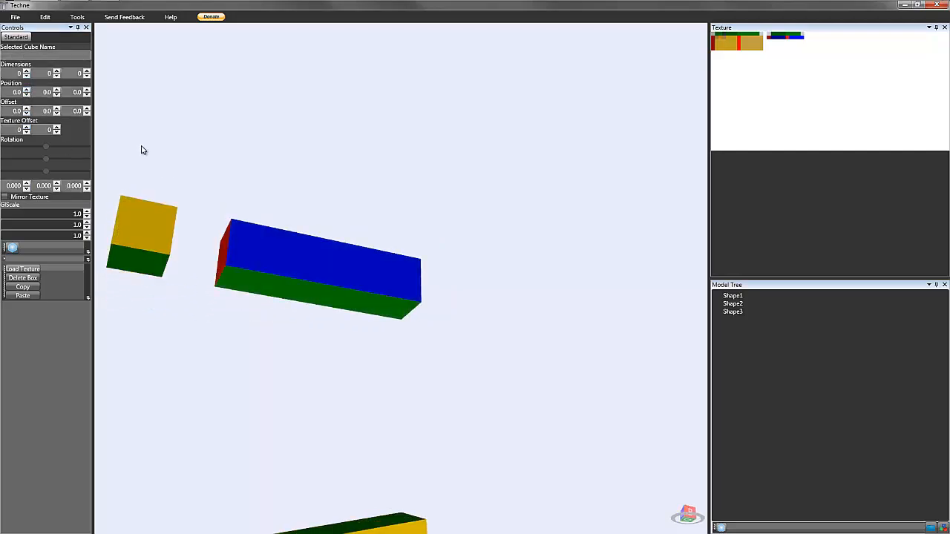
Step: Try an X dimension of 2 on the third cube, restore it to 1, and deselect the cube
middle_click_drag(142, 146, 249, 170)
scroll(229, 170, "up", 5)
right_click_drag(229, 171, 254, 187)
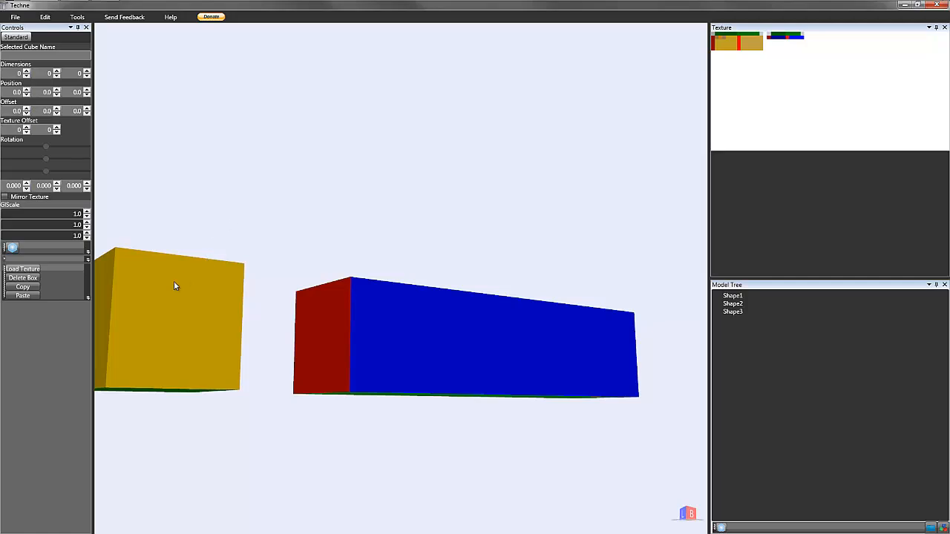
double_click(185, 320)
left_click(27, 71)
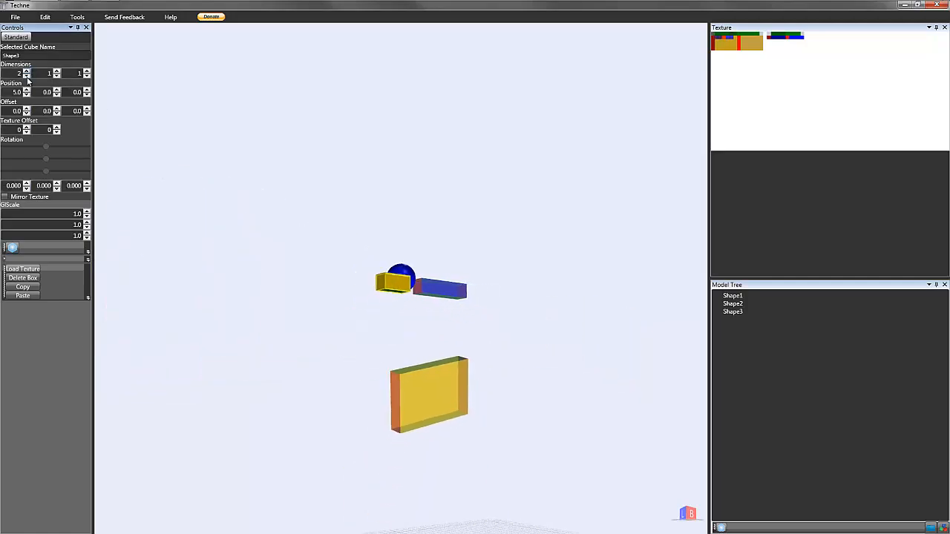
left_click(27, 75)
scroll(361, 301, "up", 10)
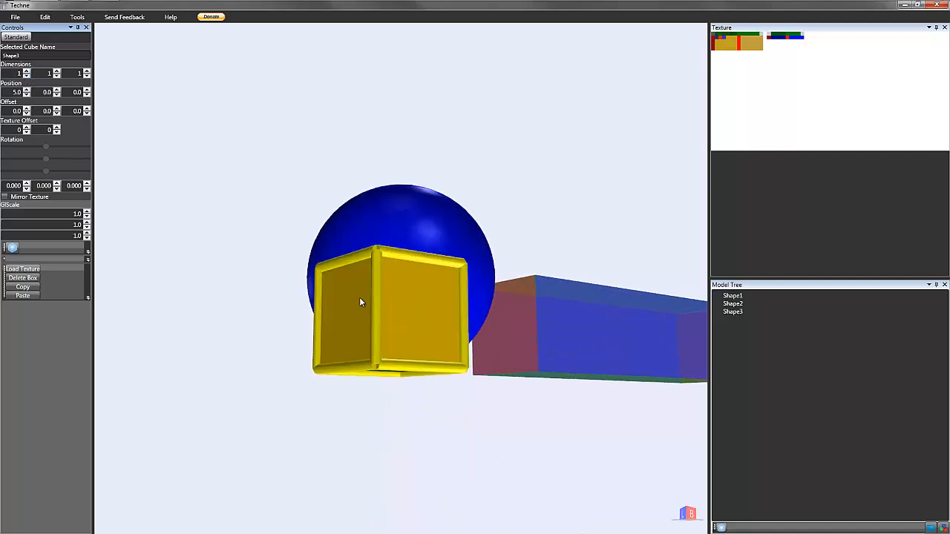
scroll(424, 336, "down", 2)
scroll(424, 335, "down", 3)
left_click(294, 210)
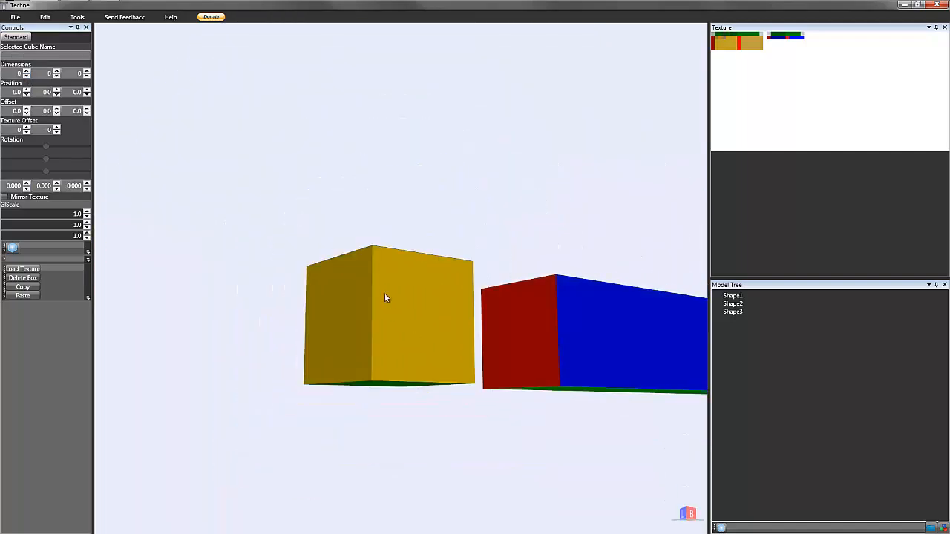
Step: Delete the third cube, the small yellow Shape3, from the model
middle_click_drag(329, 241, 262, 227)
right_click_drag(288, 231, 261, 234)
scroll(261, 239, "down", 5)
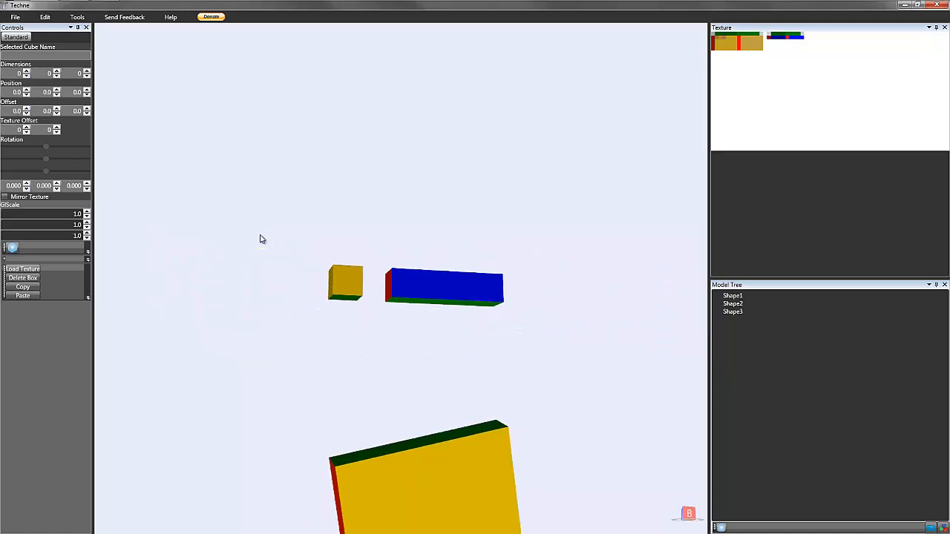
left_click(364, 285)
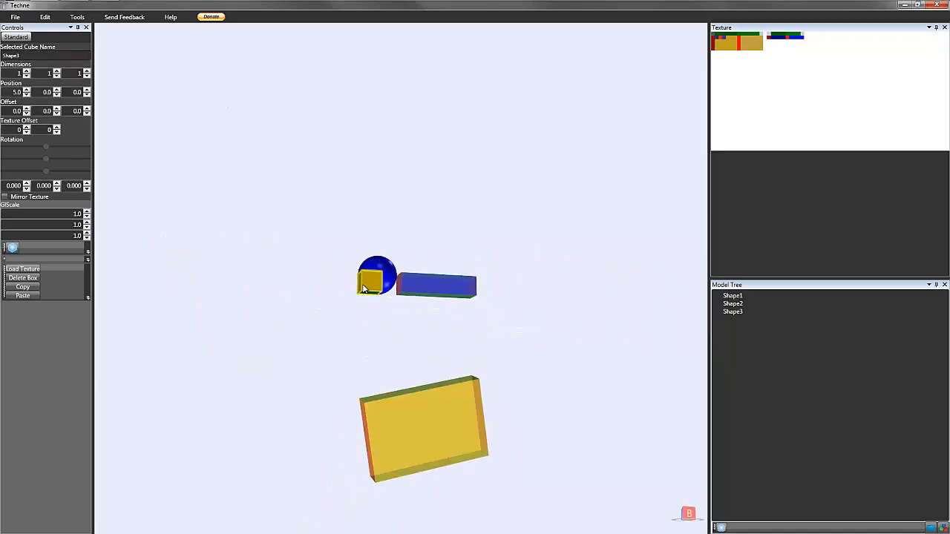
key("Delete")
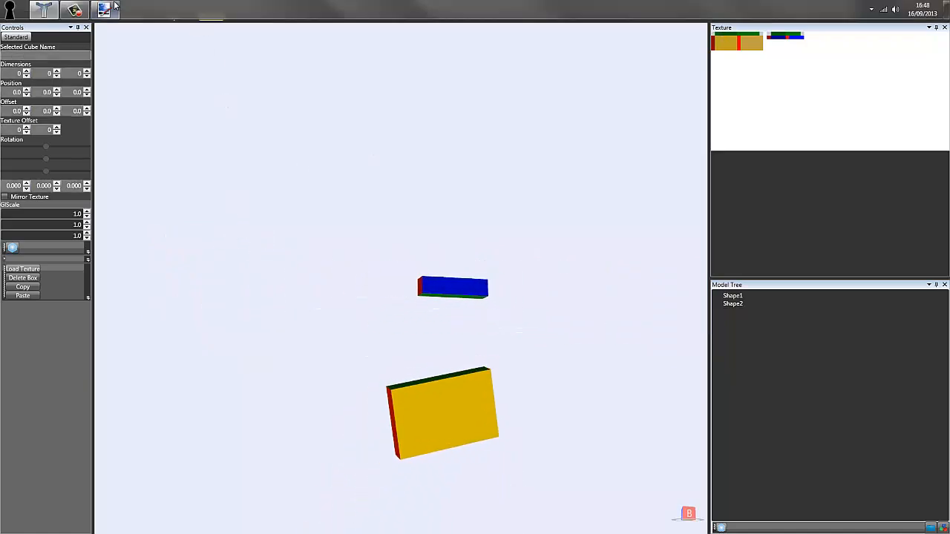
Step: Switch to Paint.NET and check the texture's canvas size settings without changing them
left_click(106, 8)
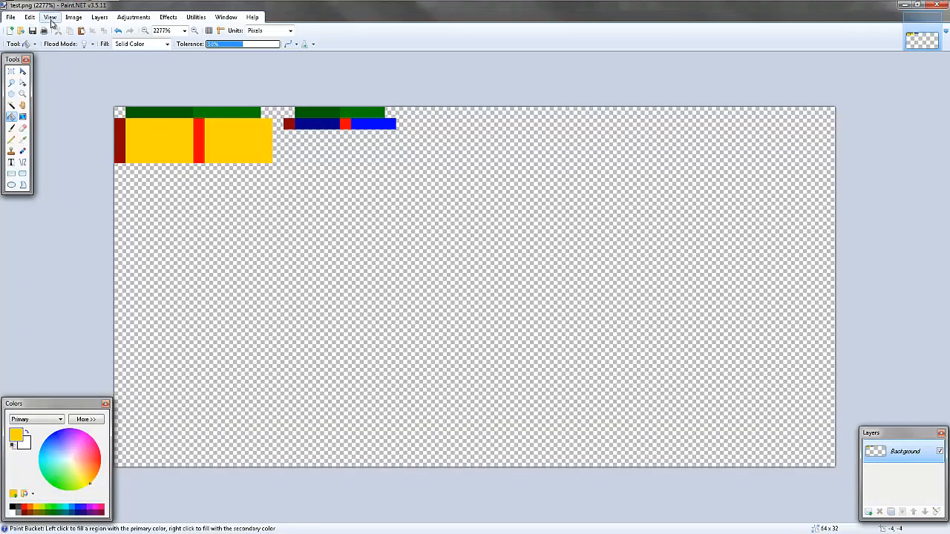
left_click(74, 17)
left_click(84, 49)
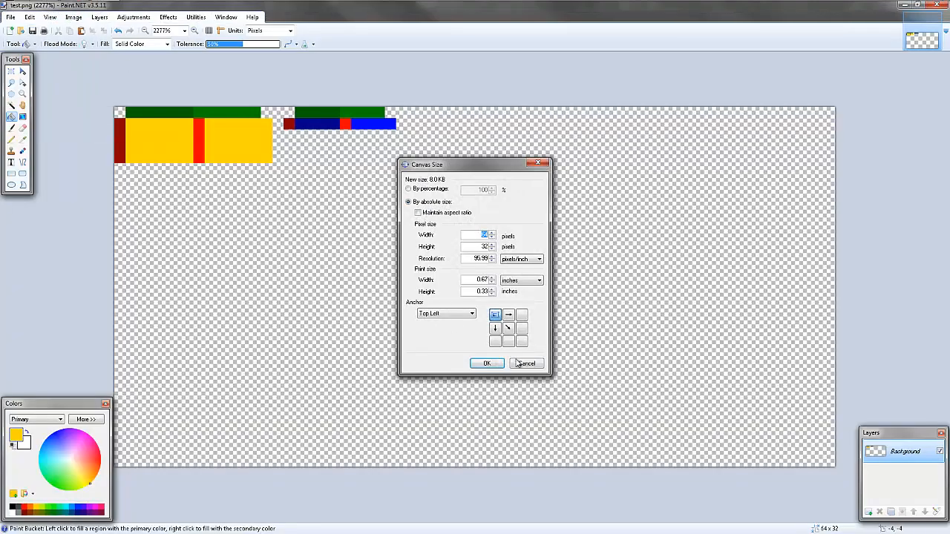
left_click(518, 363)
Step: Try resizing the texture to 512 pixels wide with Best Quality resampling and the aspect ratio maintained, and undo the resize
left_click(74, 17)
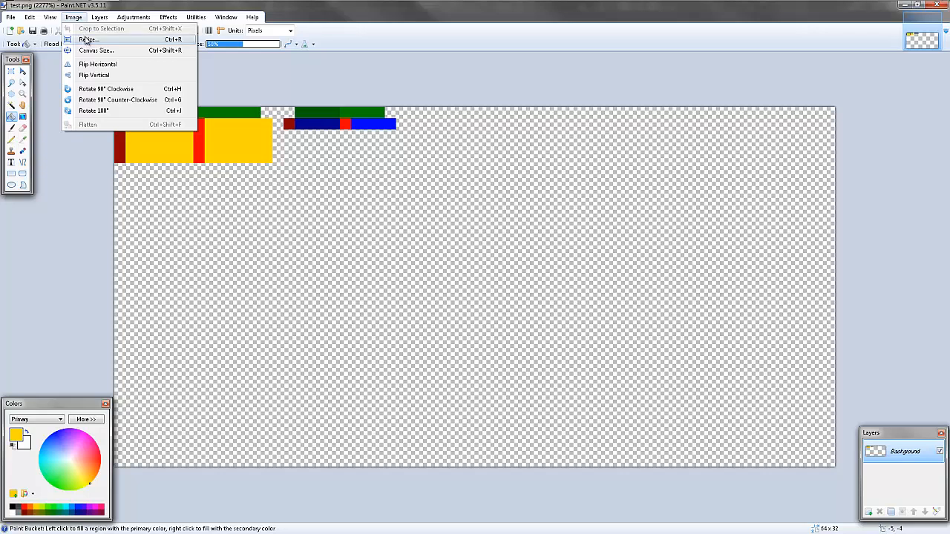
left_click(86, 40)
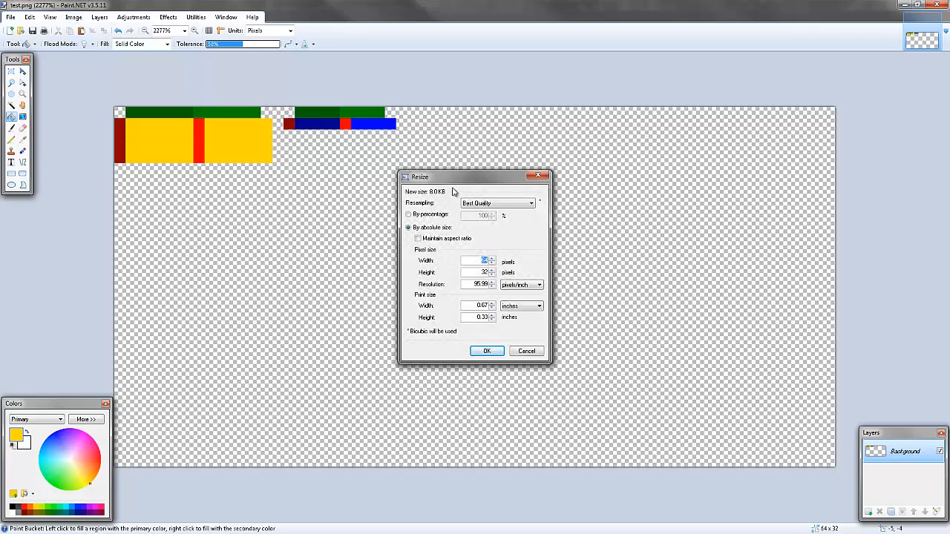
key("BackSpace")
type("512")
left_click(419, 238)
left_click(487, 351)
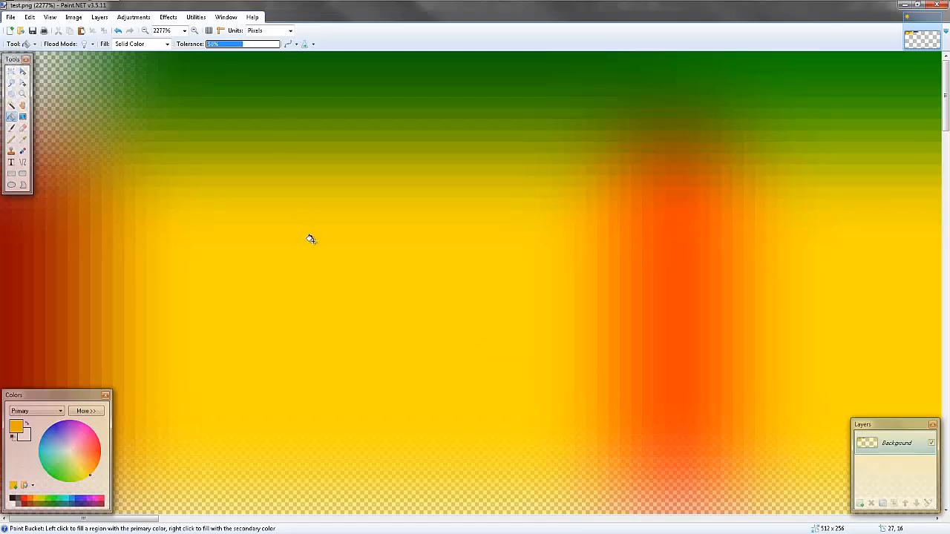
scroll(311, 239, "down", 10, "ctrl")
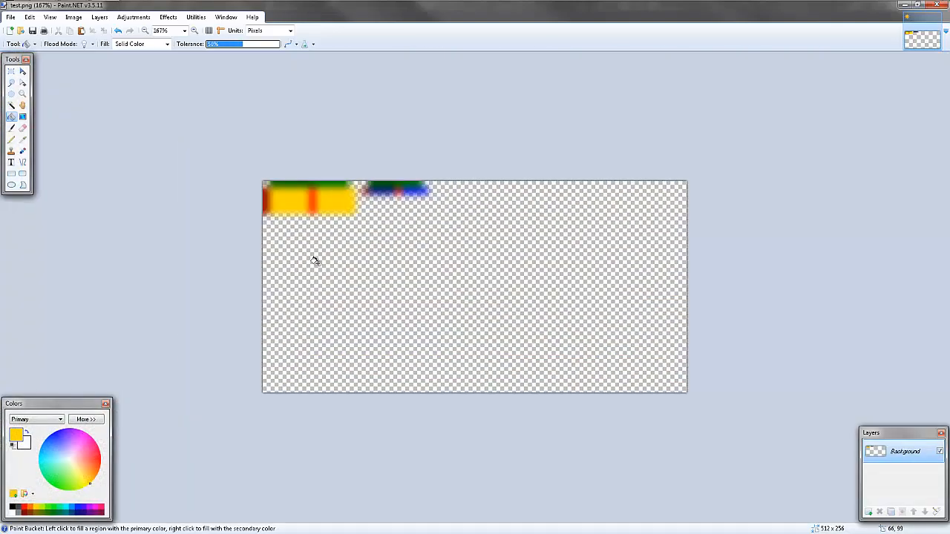
key("ctrl+z")
Step: Resize the texture to a width of 512 pixels using Nearest Neighbor resampling with the aspect ratio maintained
left_click(77, 17)
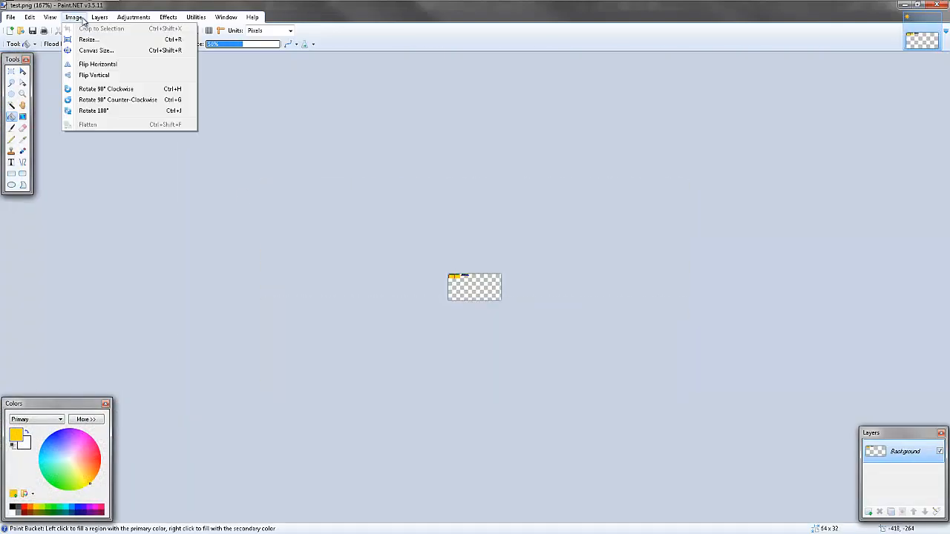
left_click(87, 38)
left_click(495, 203)
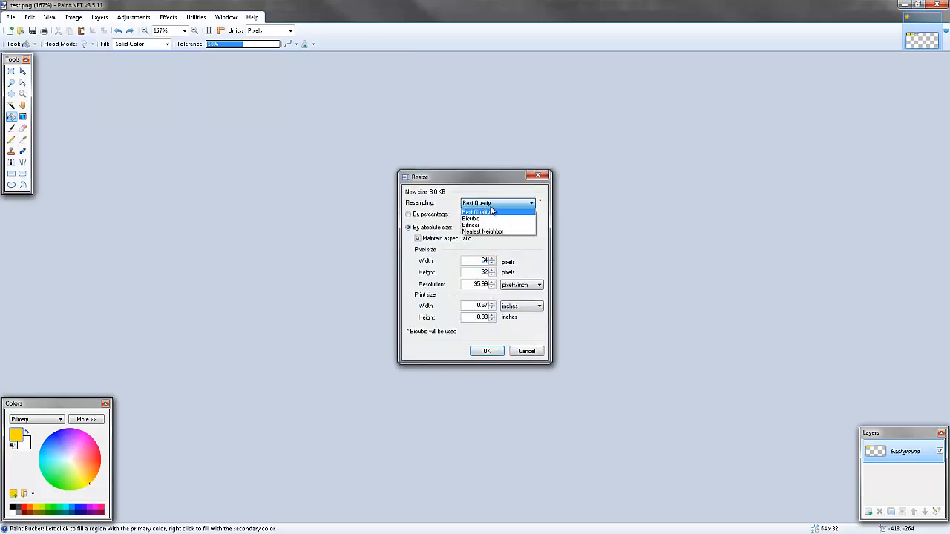
left_click(490, 230)
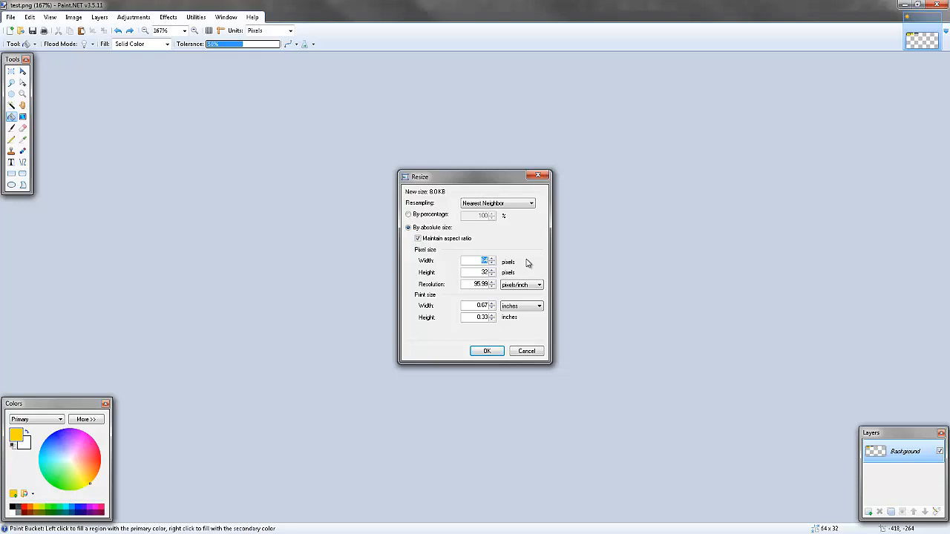
type("512")
key("Return")
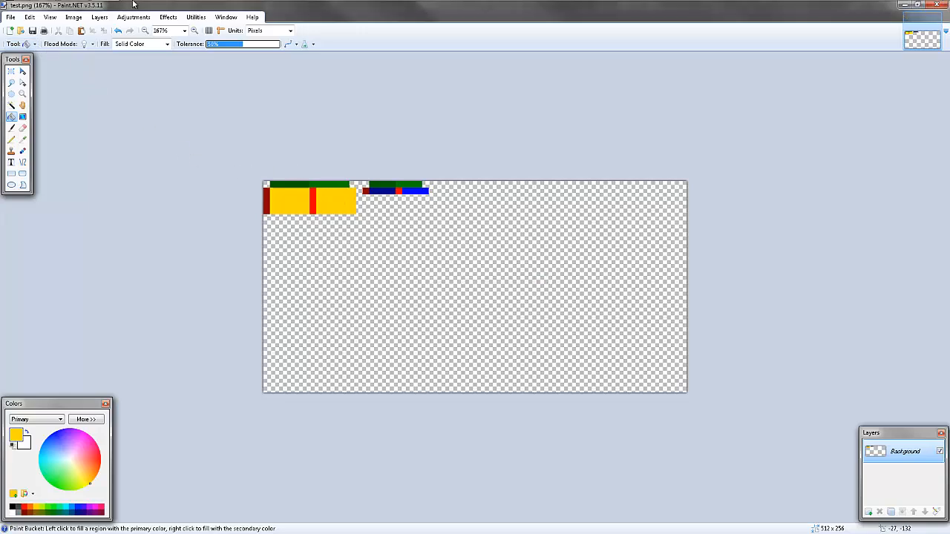
Step: Return to Techne, decline updating the project settings to the new texture resolution, and inspect both blocks
mouse_move(42, 8)
left_click(69, 41)
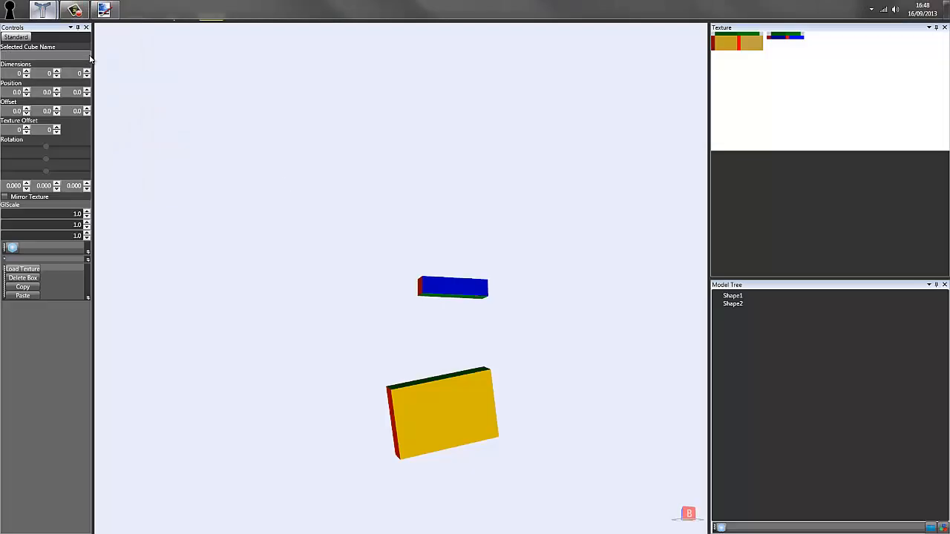
left_click(168, 69)
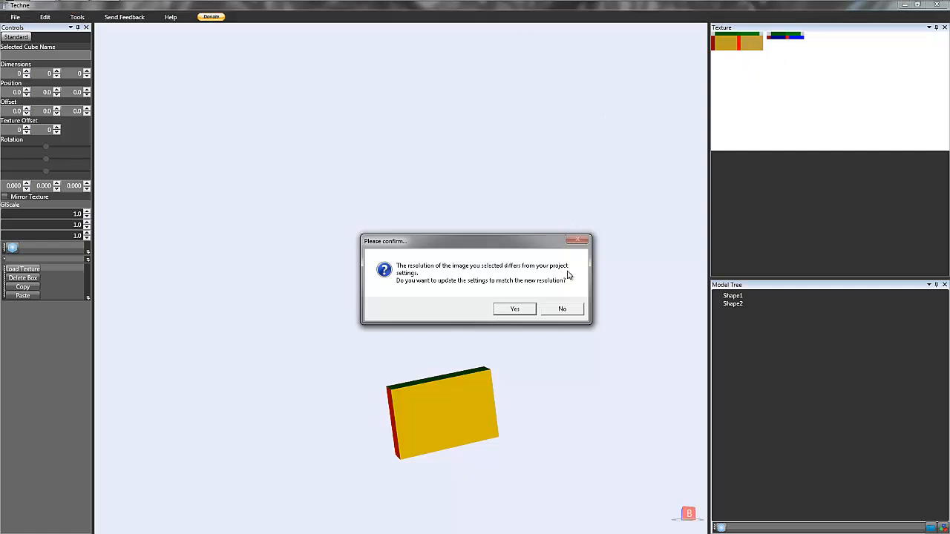
left_click(569, 309)
scroll(513, 176, "up", 4)
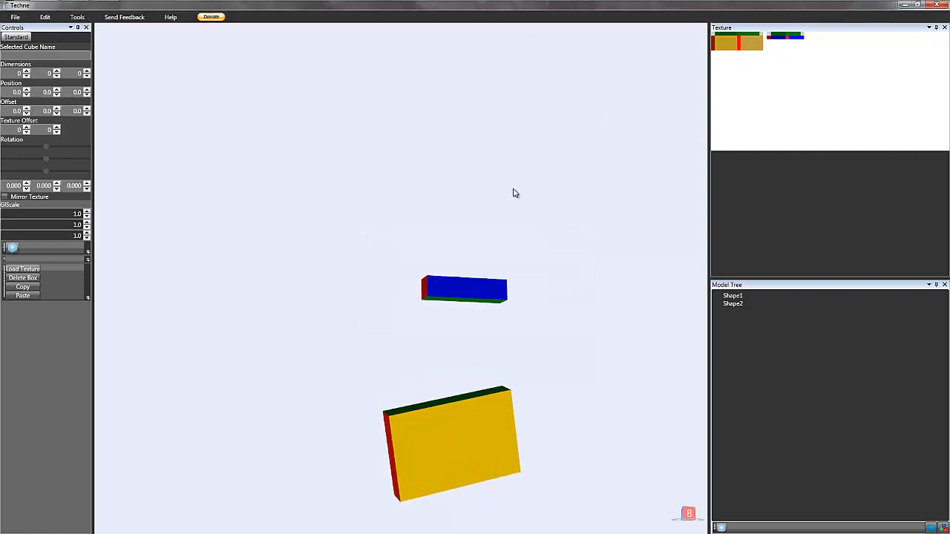
middle_click_drag(485, 193, 415, 156)
scroll(416, 158, "up", 3)
scroll(410, 169, "down", 4)
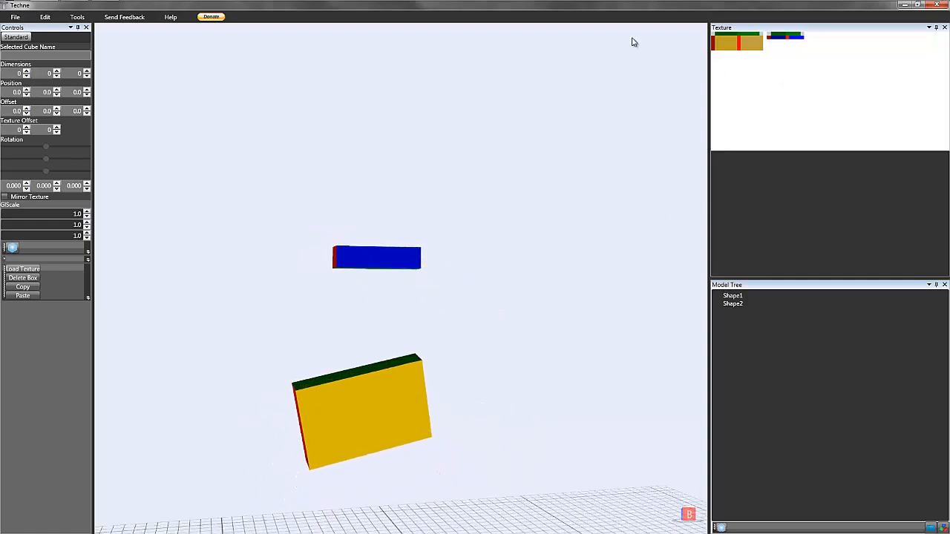
Step: Switch to Paint.NET and draw a black smiley face on the larger block's first yellow face with the Pencil tool
left_click(104, 9)
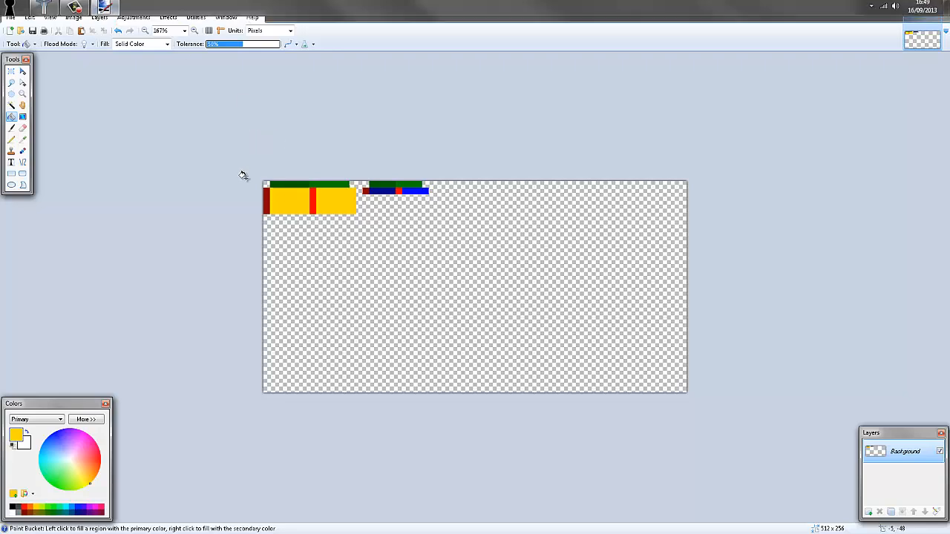
scroll(262, 235, "up", 3, "ctrl")
scroll(262, 235, "up", 1)
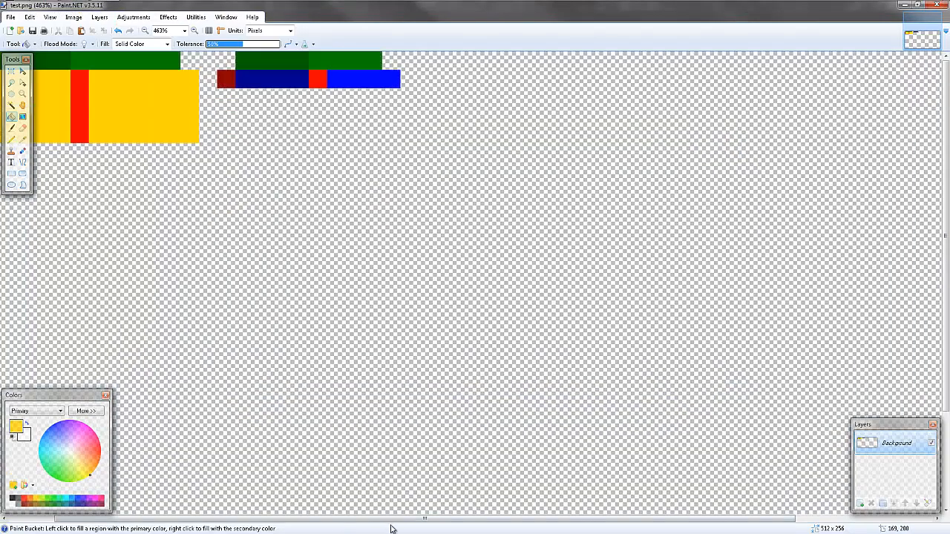
left_click_drag(392, 519, 346, 520)
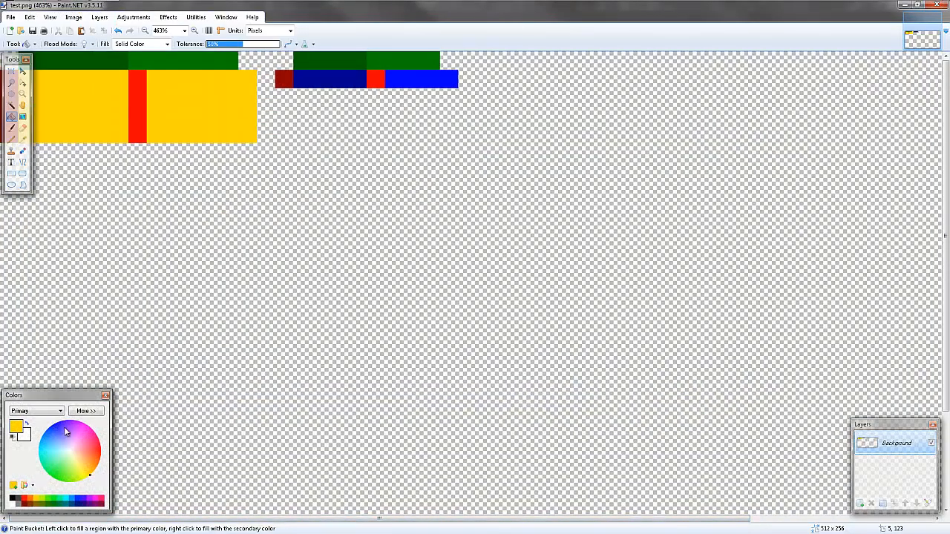
left_click(12, 498)
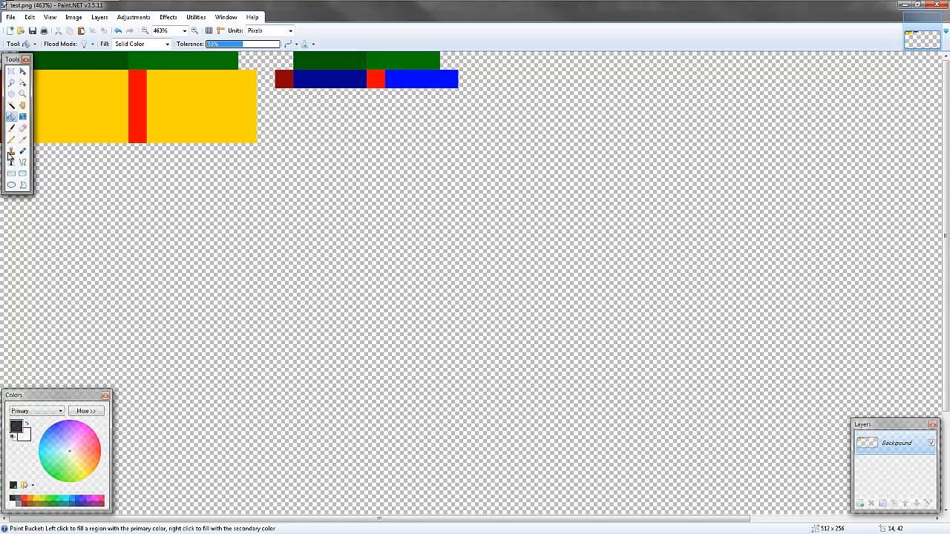
left_click(11, 139)
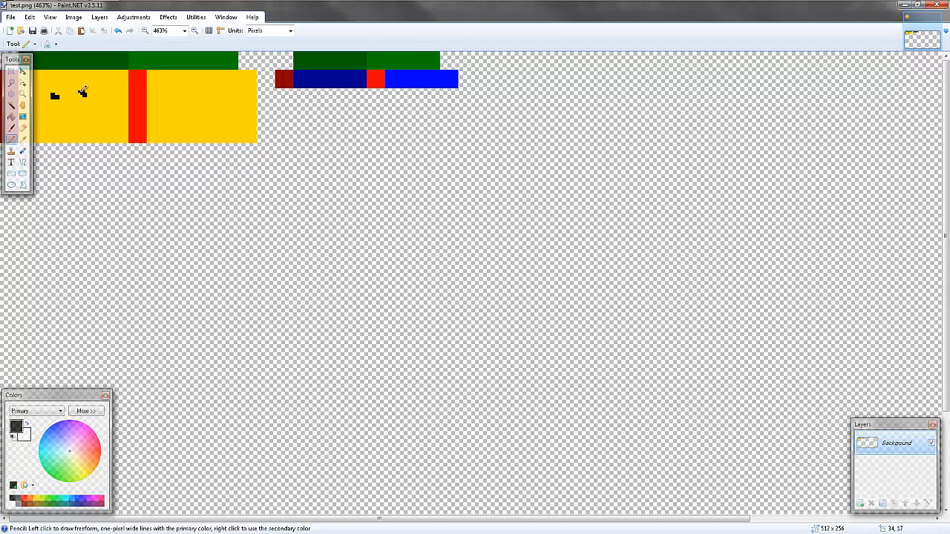
left_click_drag(56, 123, 95, 117)
Step: Switch back to Techne, declining its request to match the project settings to the texture's resolution
key("super")
left_click(49, 10)
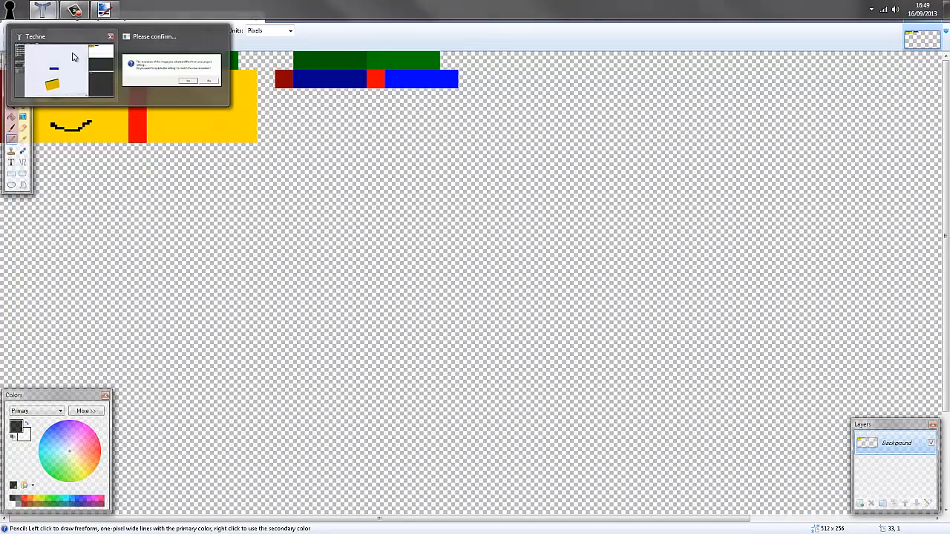
left_click(137, 65)
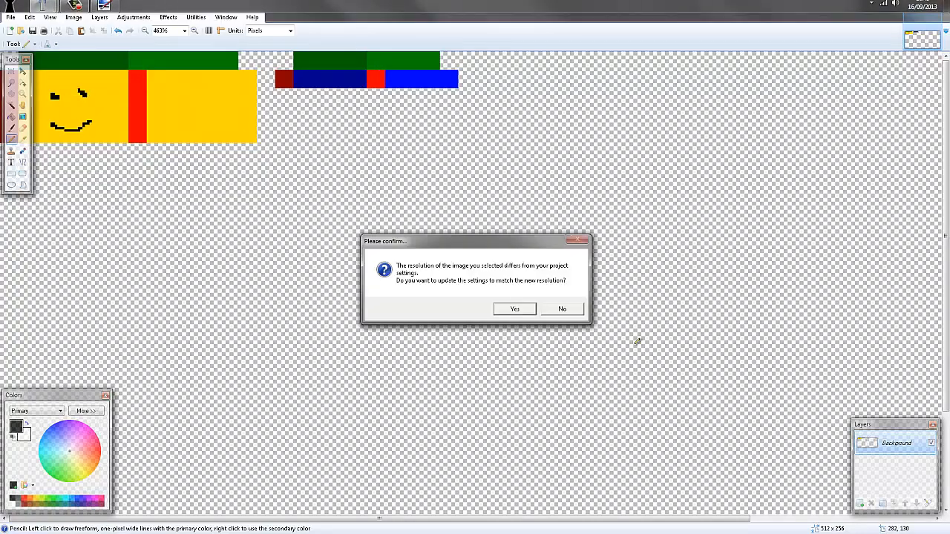
left_click(562, 309)
left_click(43, 10)
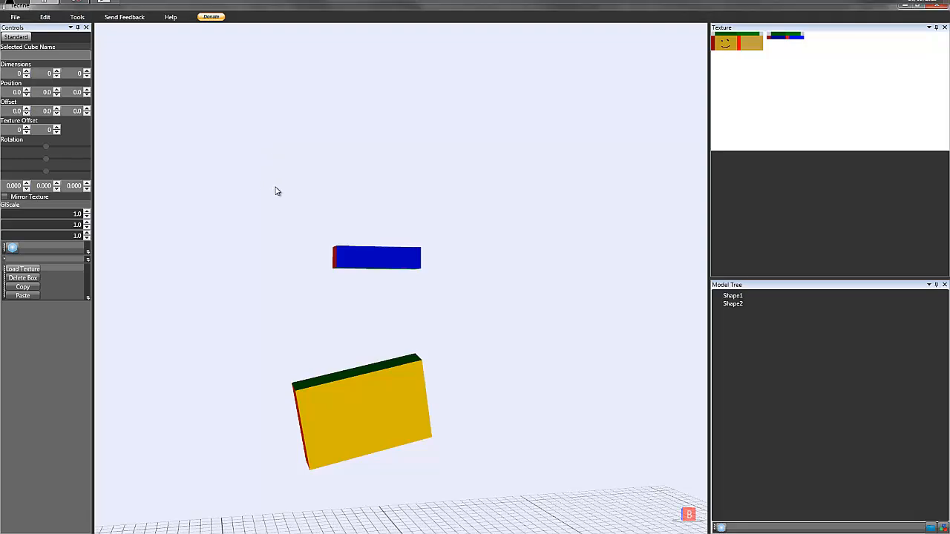
Step: Examine the smiley face on the front of the larger yellow block from near and far
right_click_drag(276, 188, 429, 206)
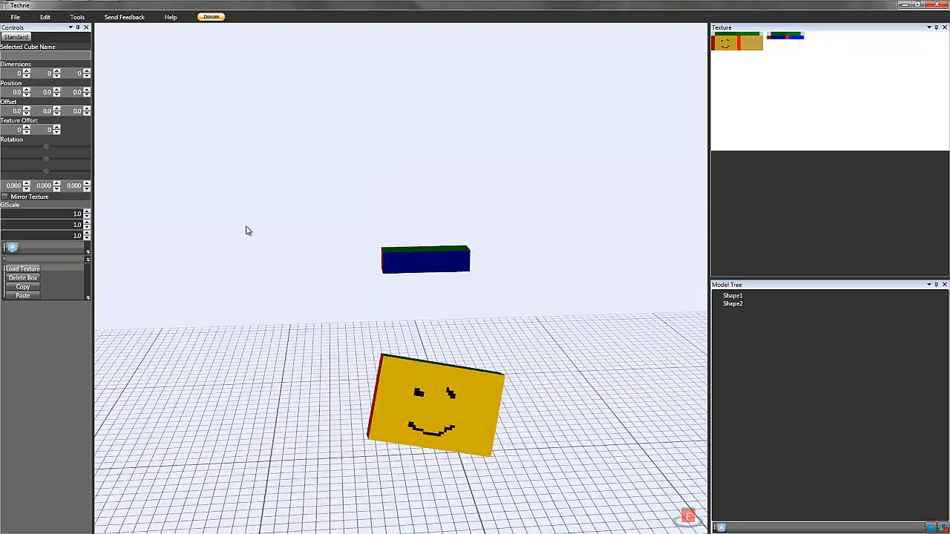
middle_click_drag(246, 230, 237, 141)
scroll(237, 142, "up", 5)
middle_click_drag(282, 233, 230, 203)
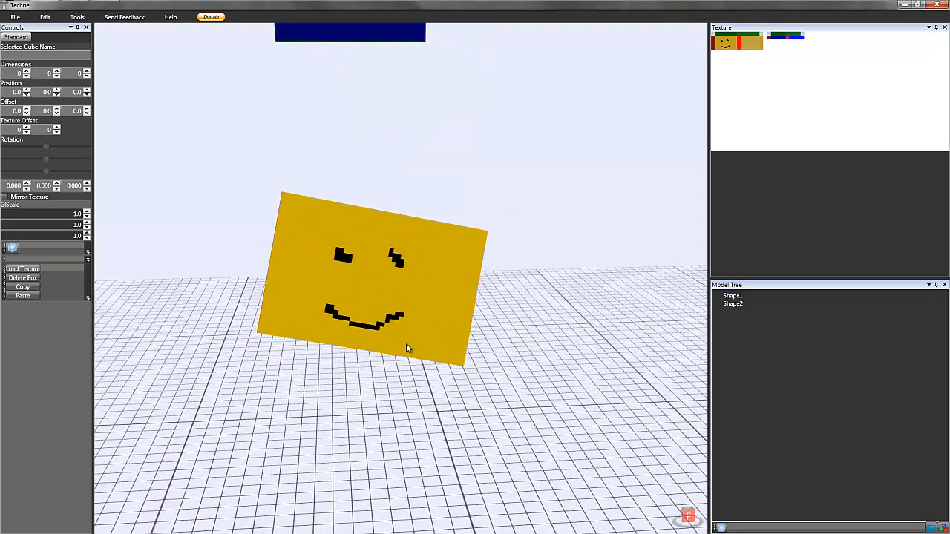
scroll(430, 346, "down", 2)
scroll(318, 310, "down", 3)
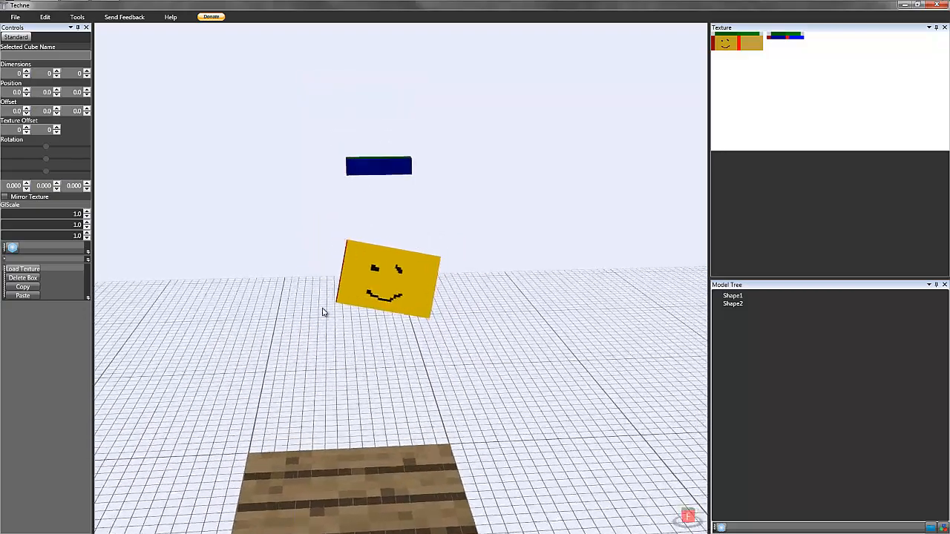
scroll(322, 313, "up", 3)
scroll(422, 241, "down", 1)
scroll(422, 244, "down", 2)
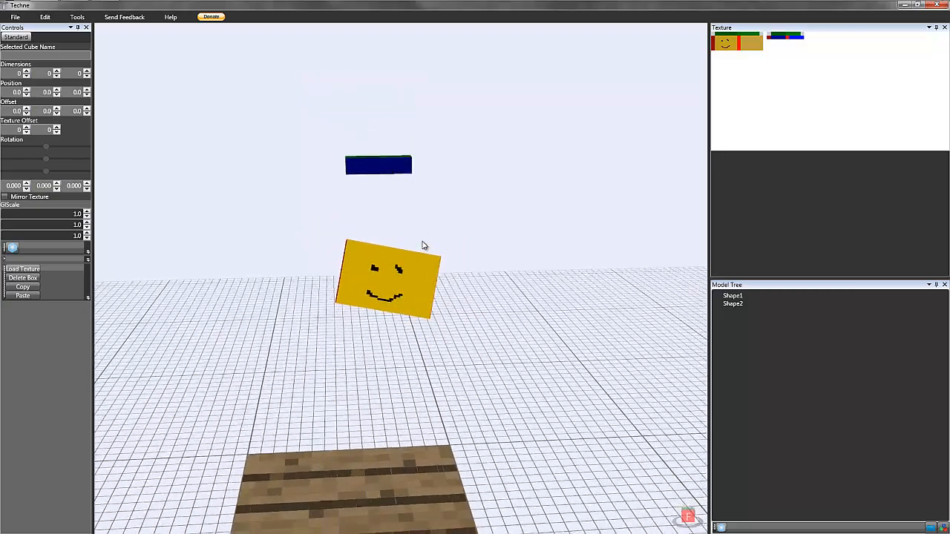
scroll(438, 248, "up", 1)
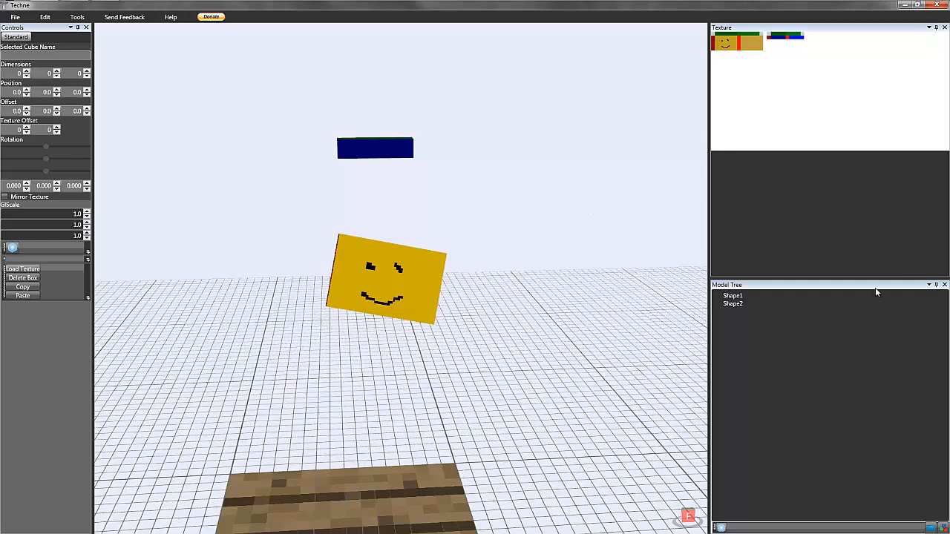
Step: Duplicate Shape2 and rename the copy Shape3
left_click(731, 305)
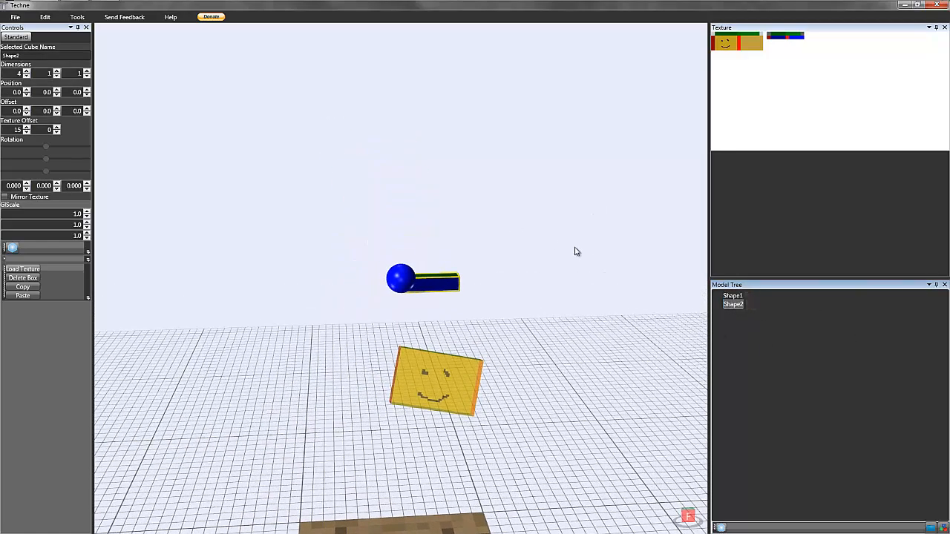
key("ctrl+v")
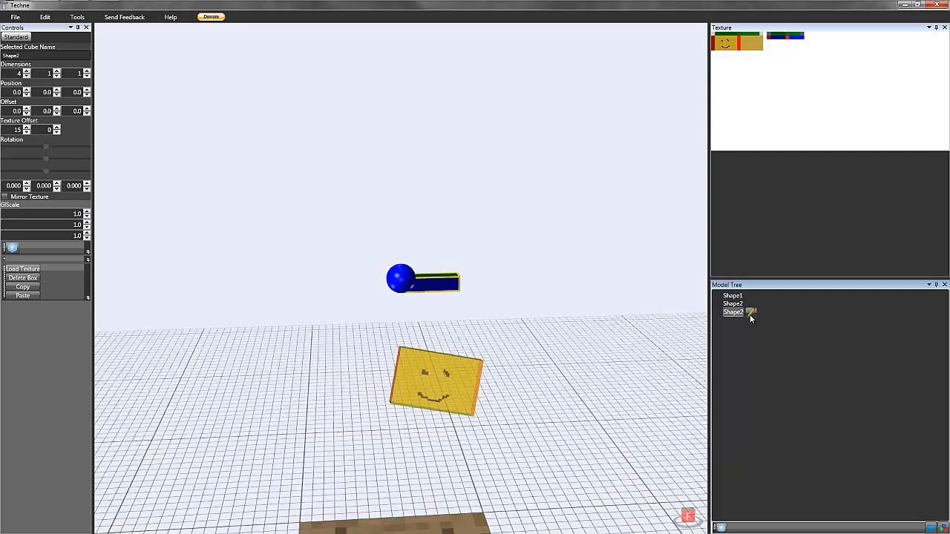
left_click(750, 313)
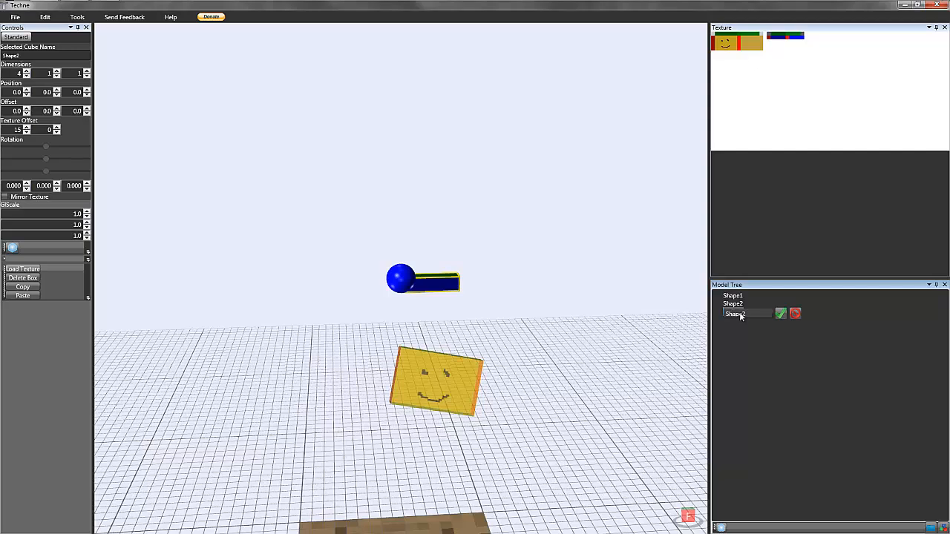
key("BackSpace")
type("3")
left_click(780, 314)
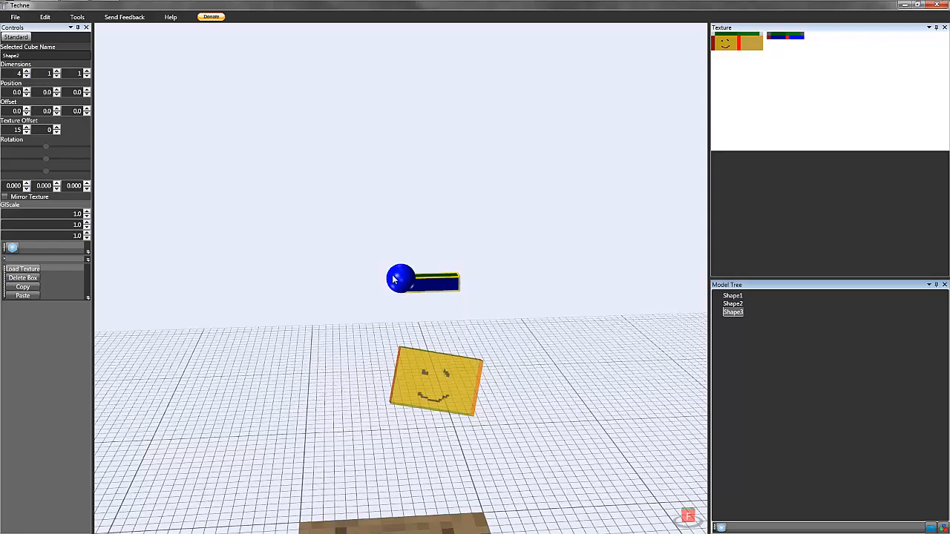
Step: Delete the Shape3 copy and look closely at the remaining blue block
key("Delete")
scroll(560, 326, "up", 5)
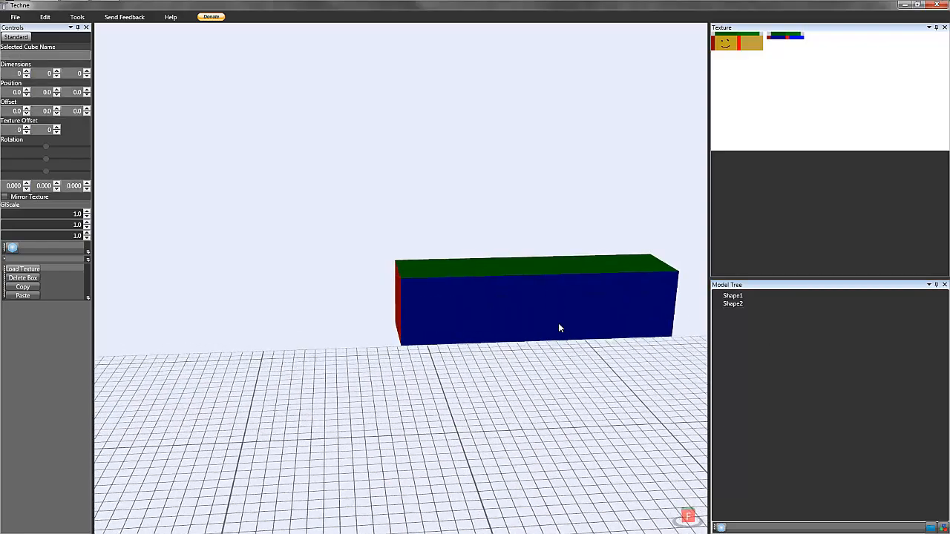
scroll(559, 327, "down", 5)
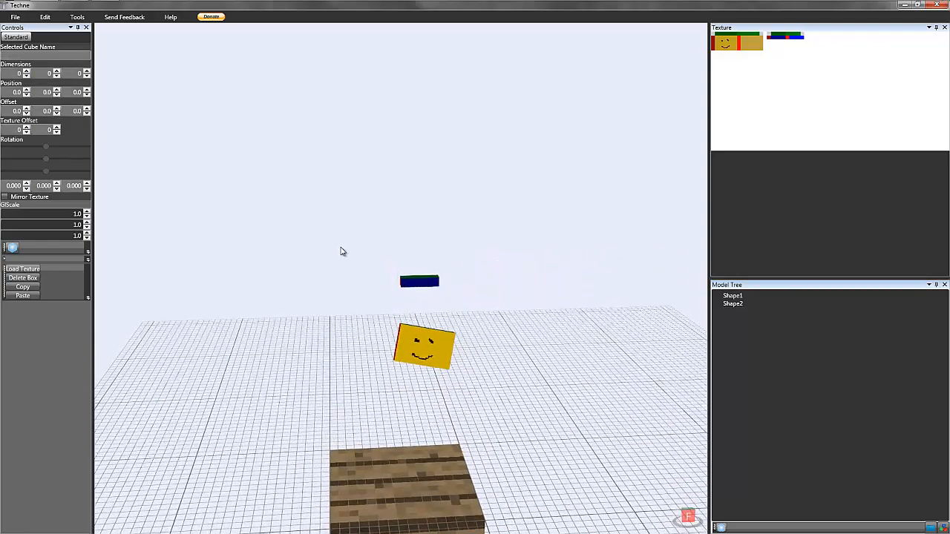
scroll(401, 304, "up", 2)
right_click_drag(400, 300, 484, 327)
mouse_move(365, 305)
right_mouse_down()
mouse_move(311, 298)
mouse_move(349, 263)
mouse_move(358, 167)
mouse_move(383, 256)
mouse_move(318, 231)
mouse_move(294, 280)
mouse_move(343, 265)
mouse_move(356, 237)
mouse_move(403, 225)
mouse_move(385, 251)
mouse_move(515, 272)
mouse_move(489, 269)
right_mouse_up()
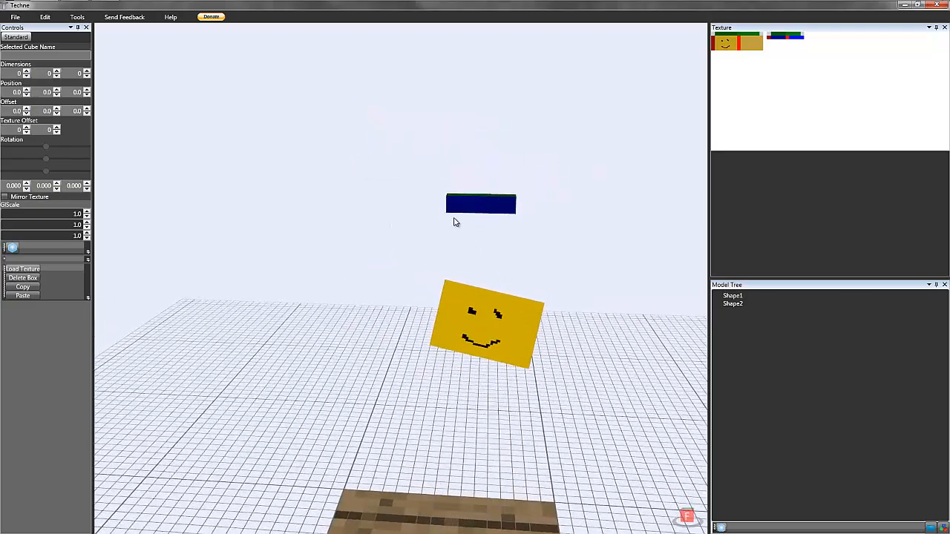
right_click_drag(453, 220, 235, 141)
right_click_drag(320, 151, 281, 156)
scroll(281, 156, "up", 2)
left_click(54, 19)
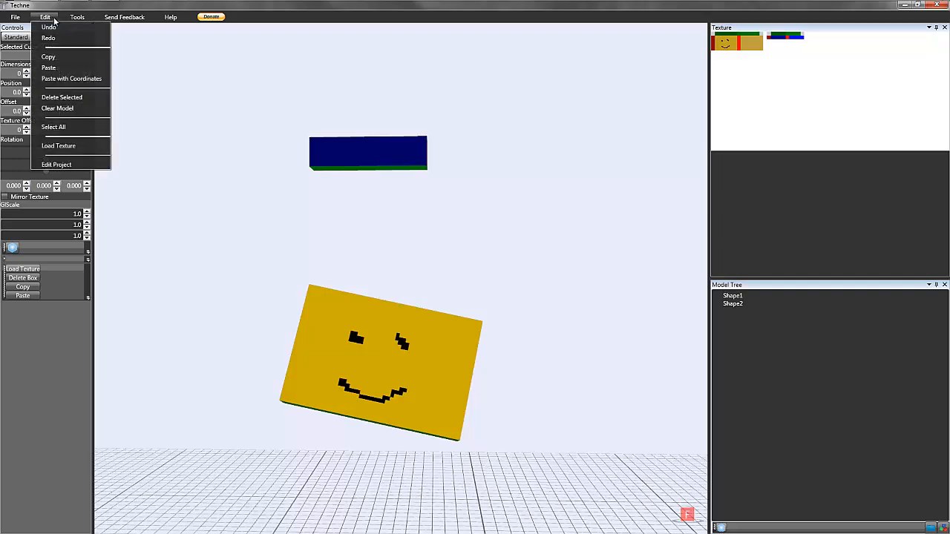
left_click(77, 18)
left_click(78, 17)
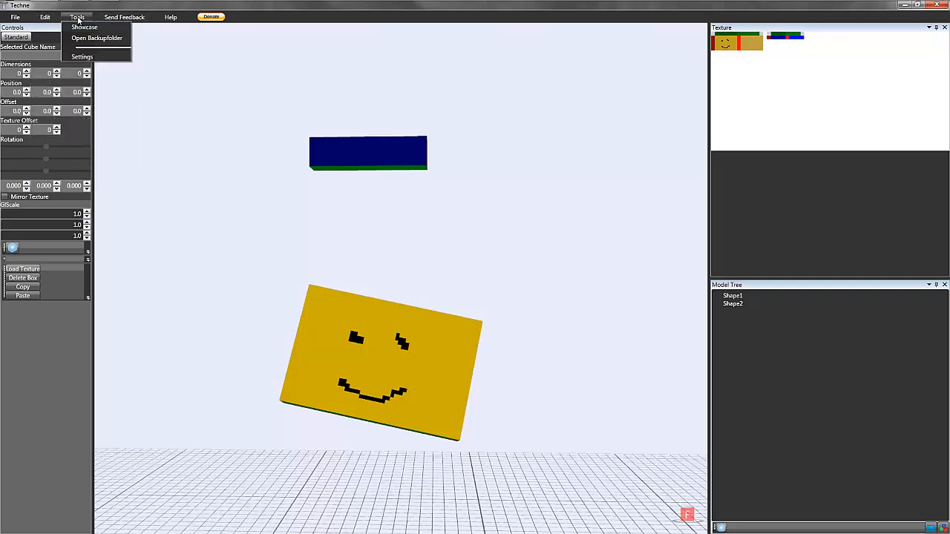
left_click(78, 19)
Step: Rotate the blue block Shape2 to 12 degrees about its third axis and deselect it
scroll(273, 264, "down", 4)
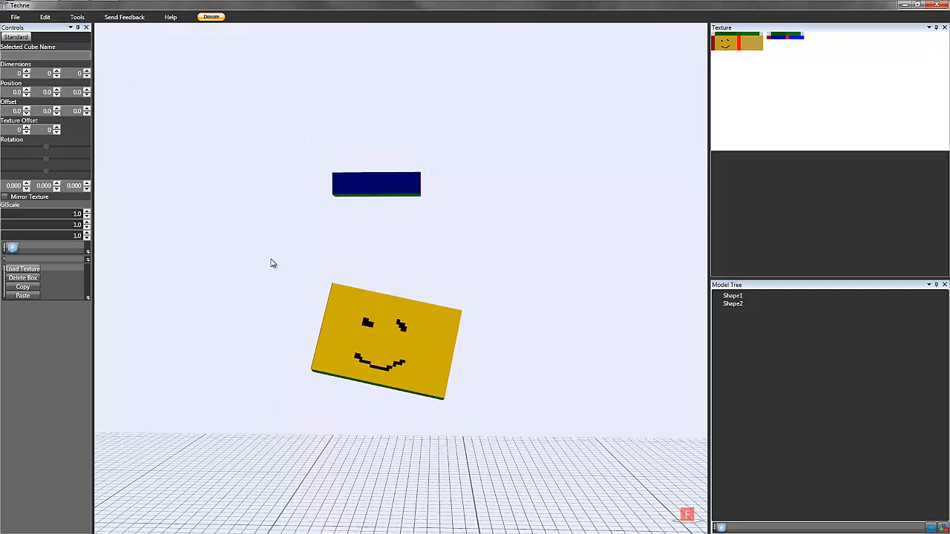
left_click(389, 204)
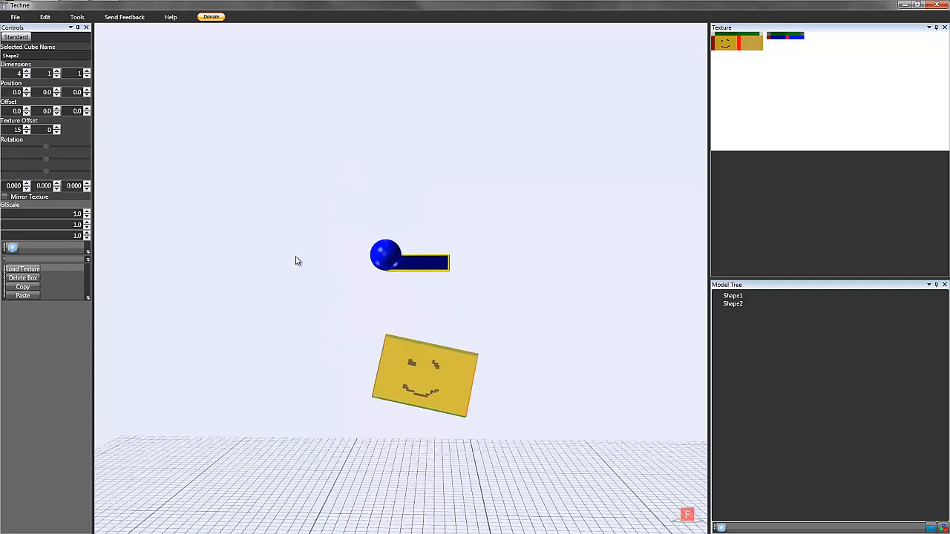
left_click(86, 184)
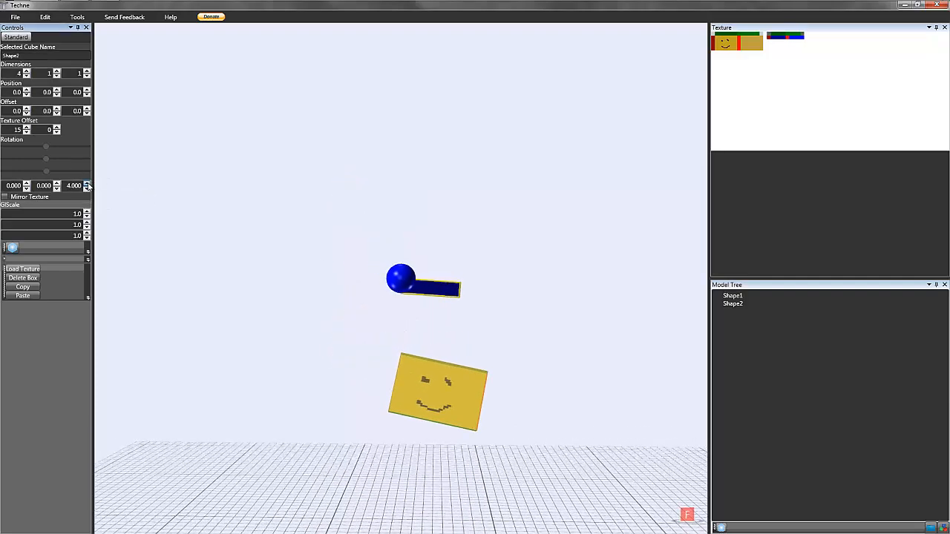
left_click(86, 184)
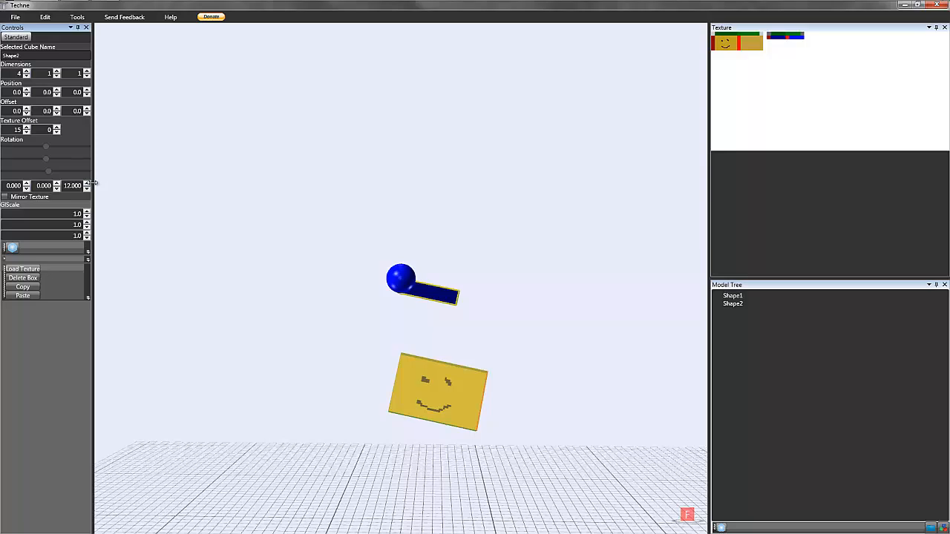
left_click(392, 198)
scroll(426, 285, "up", 3)
left_click(441, 303)
scroll(333, 287, "down", 3)
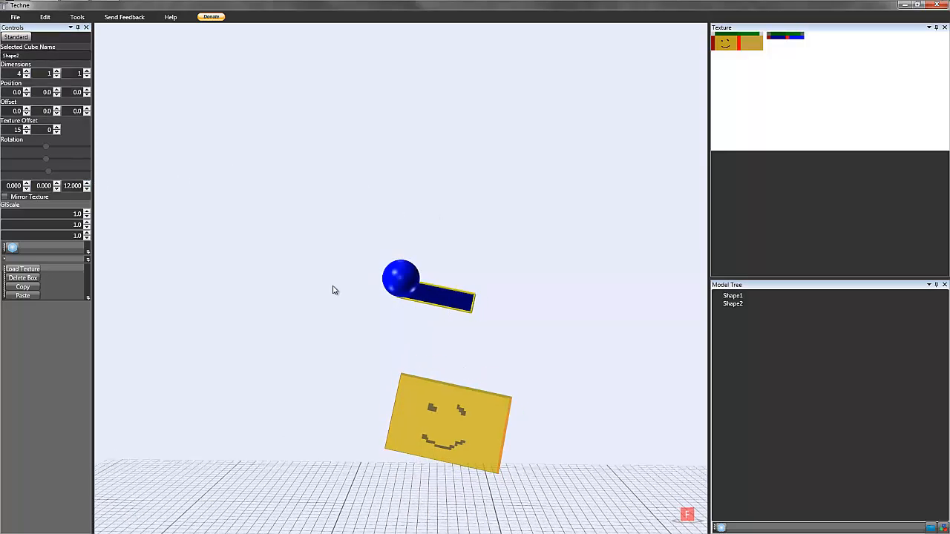
left_click(281, 166)
Step: Examine the tilted blue block and the smiley-faced yellow block from different distances and viewing angles
scroll(259, 162, "up", 4)
scroll(304, 176, "down", 3)
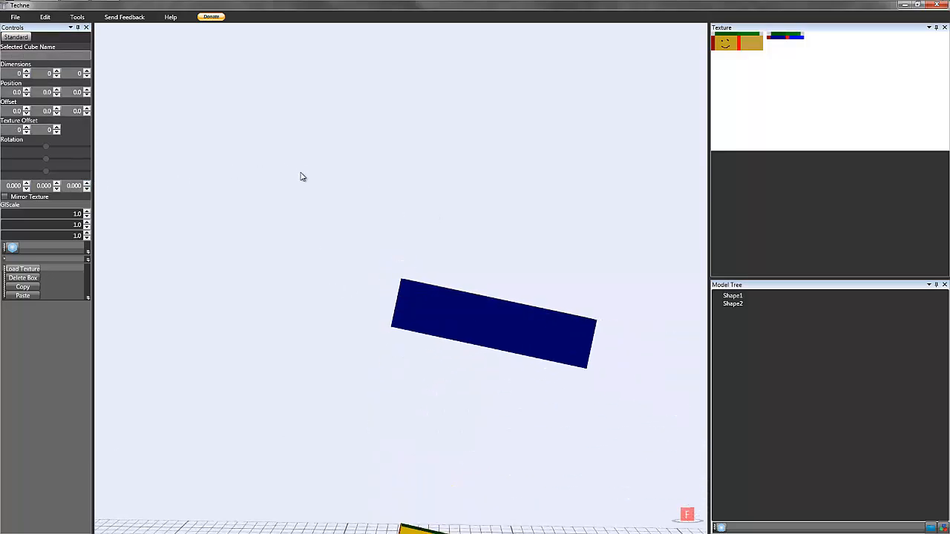
middle_click_drag(426, 218, 310, 138)
scroll(317, 141, "down", 5)
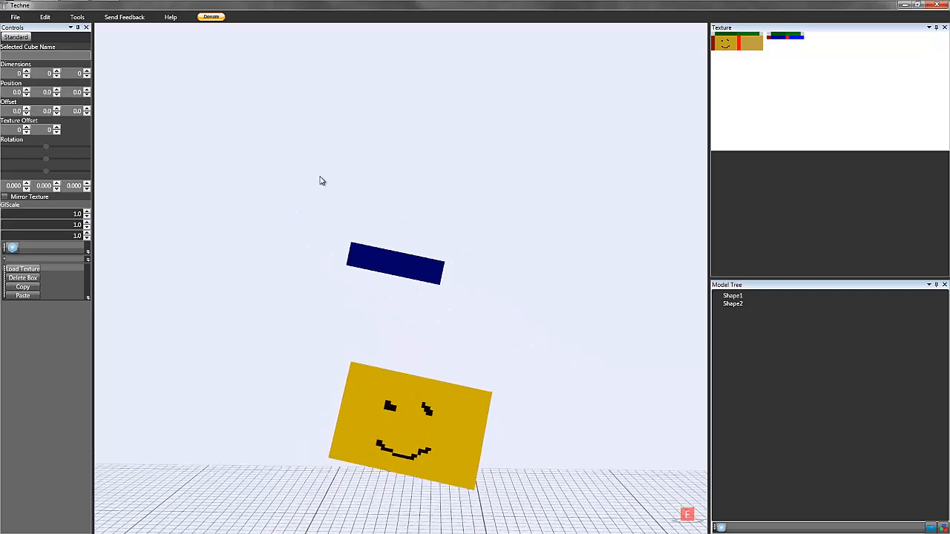
scroll(319, 176, "up", 3)
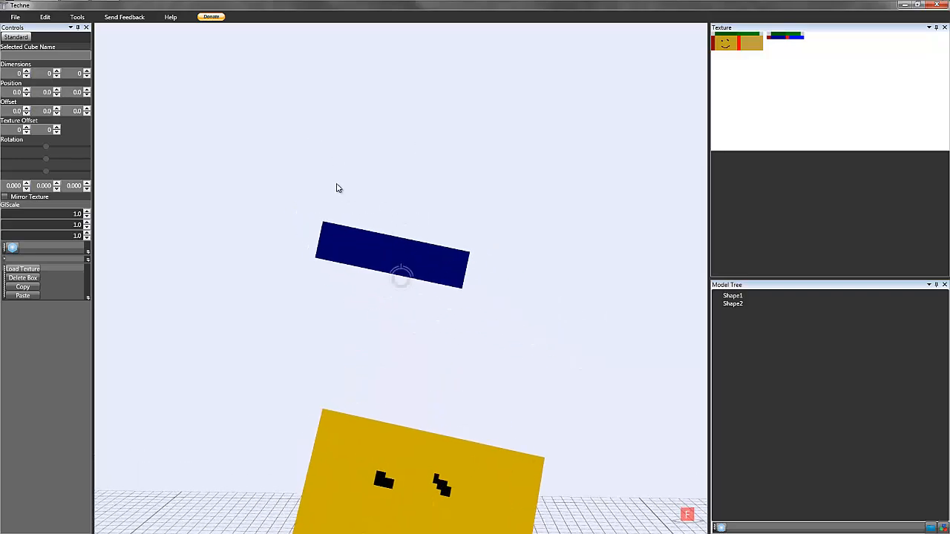
scroll(335, 187, "down", 3)
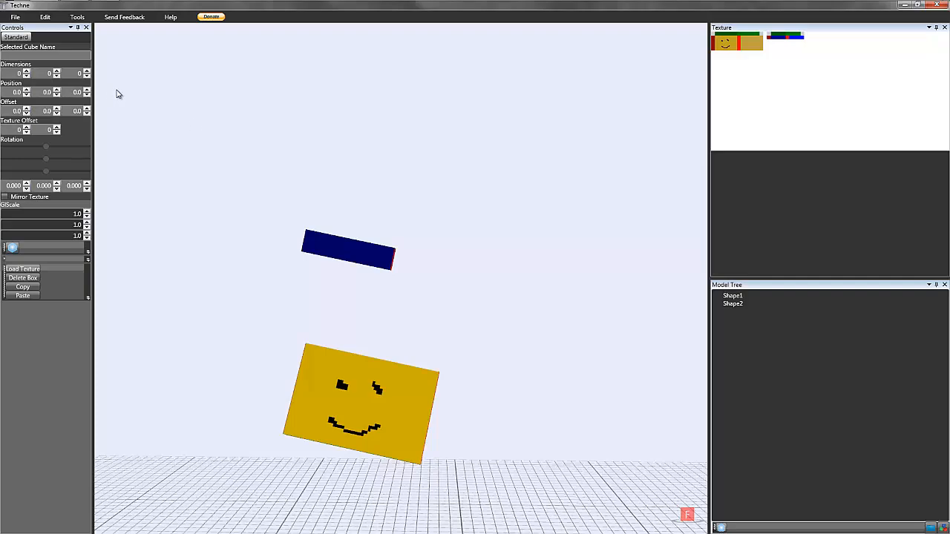
scroll(267, 141, "up", 2)
middle_click_drag(269, 174, 427, 254)
scroll(200, 268, "up", 2)
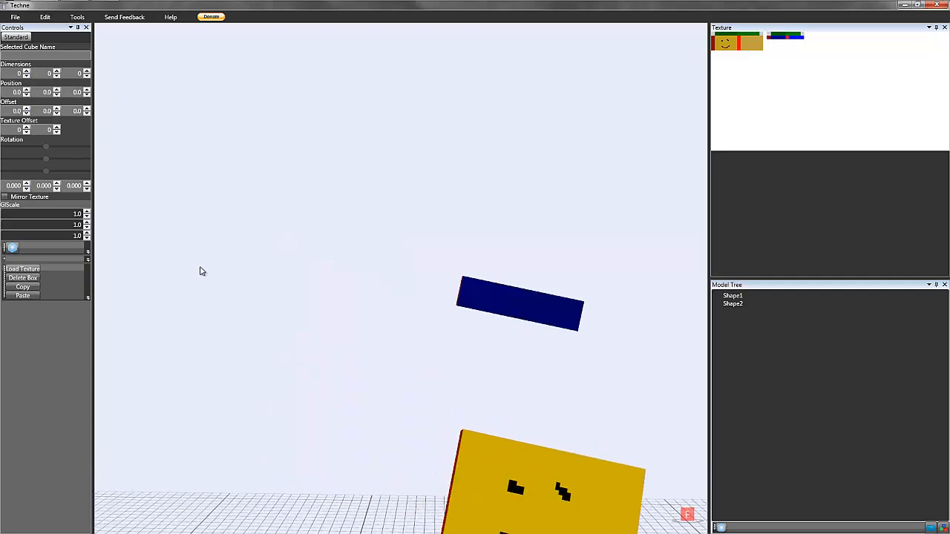
middle_click_drag(283, 270, 172, 210)
middle_click_drag(341, 305, 278, 291)
scroll(274, 269, "down", 1)
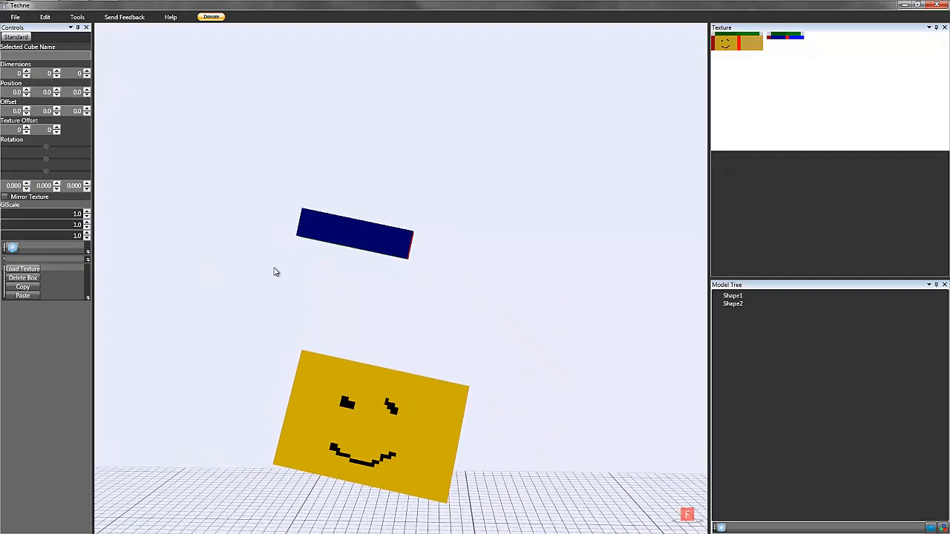
scroll(274, 271, "down", 1)
mouse_move(250, 250)
middle_mouse_down()
mouse_move(392, 245)
mouse_move(267, 249)
middle_mouse_up()
scroll(388, 257, "down", 1)
scroll(387, 254, "up", 1)
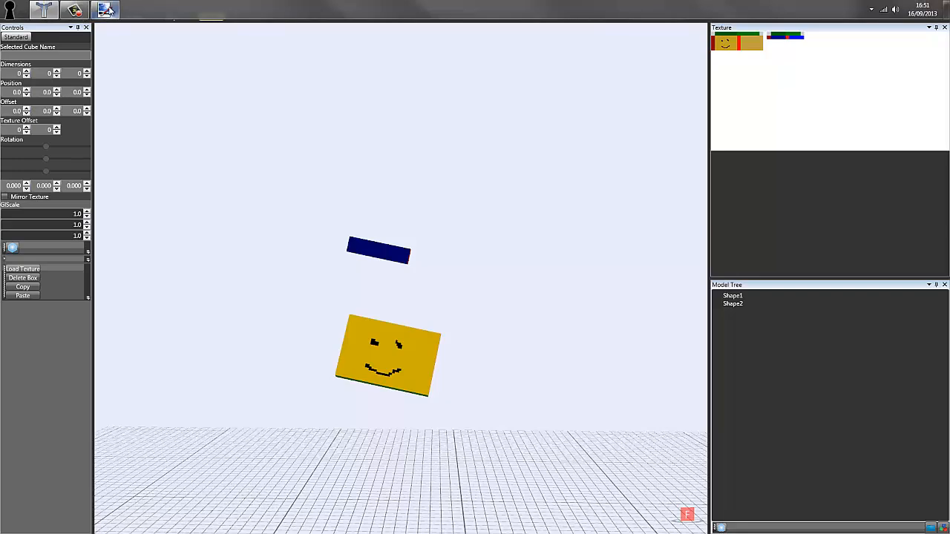
scroll(314, 227, "up", 1)
right_click_drag(288, 302, 298, 299)
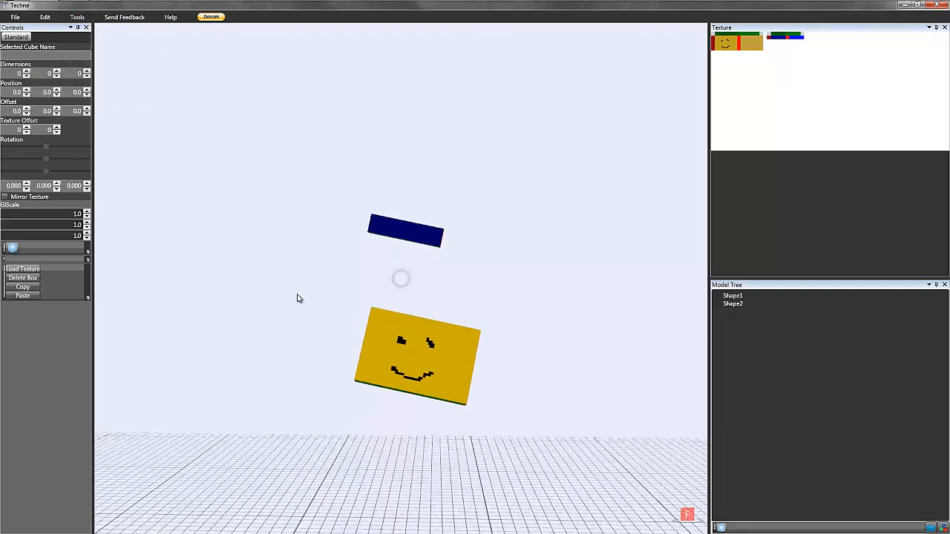
middle_click_drag(299, 298, 229, 223)
scroll(283, 289, "up", 6)
scroll(259, 239, "down", 2)
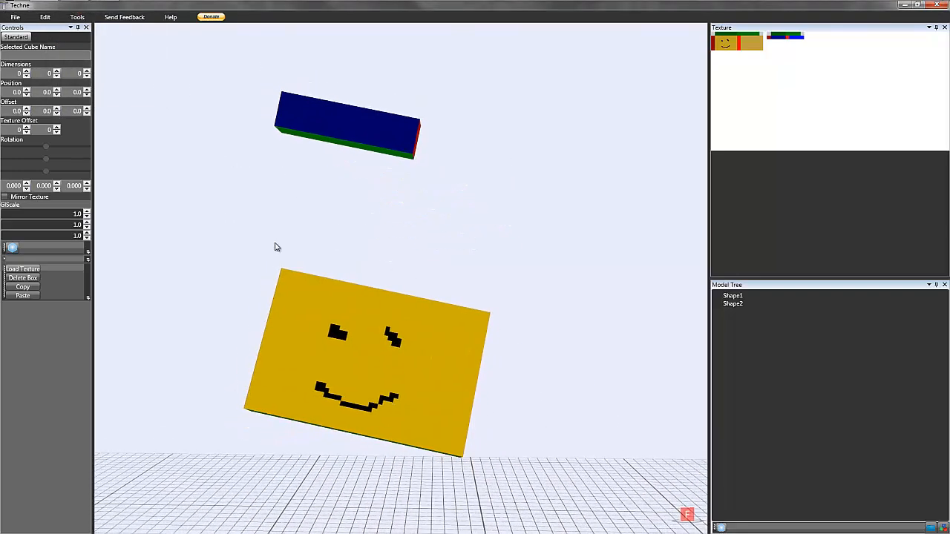
middle_click_drag(274, 247, 392, 232)
scroll(388, 240, "down", 3)
scroll(436, 237, "up", 2)
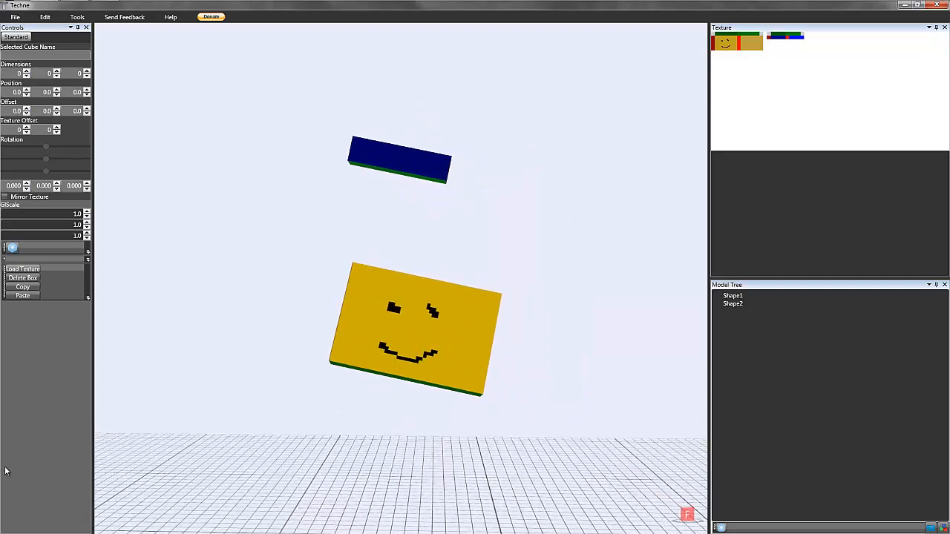